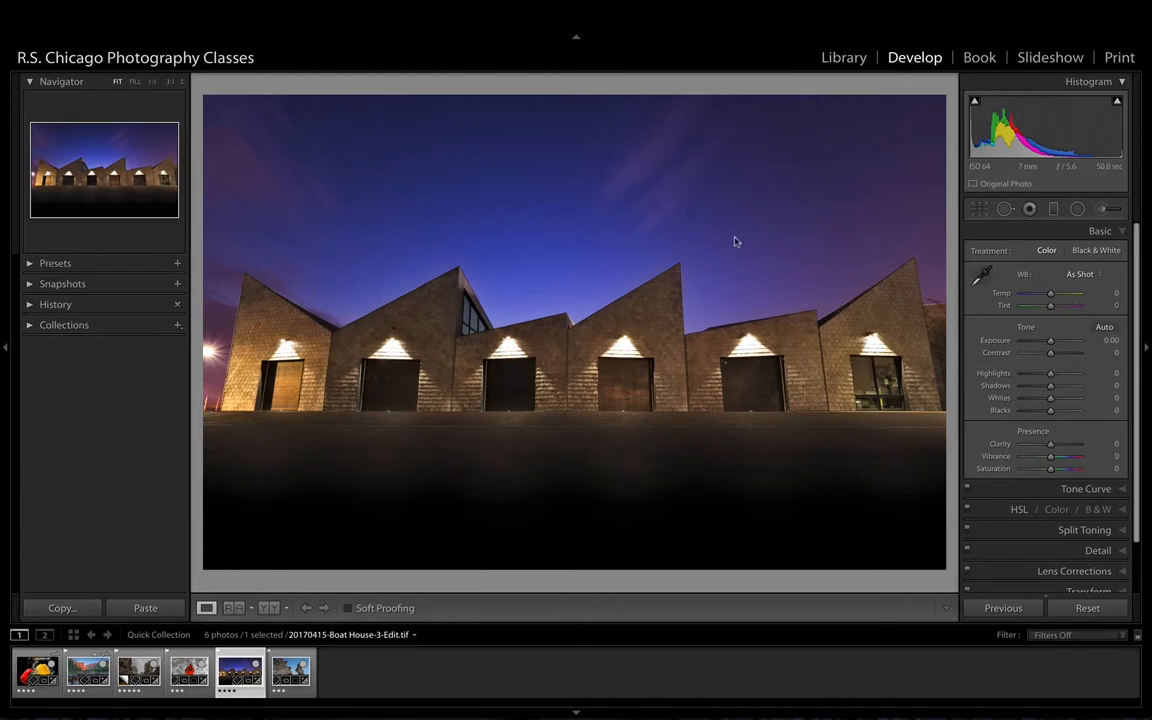
Draw a straight graduated filter over the sky down to the boathouse rooflines and set its Exposure to -0.40.
click(1054, 213)
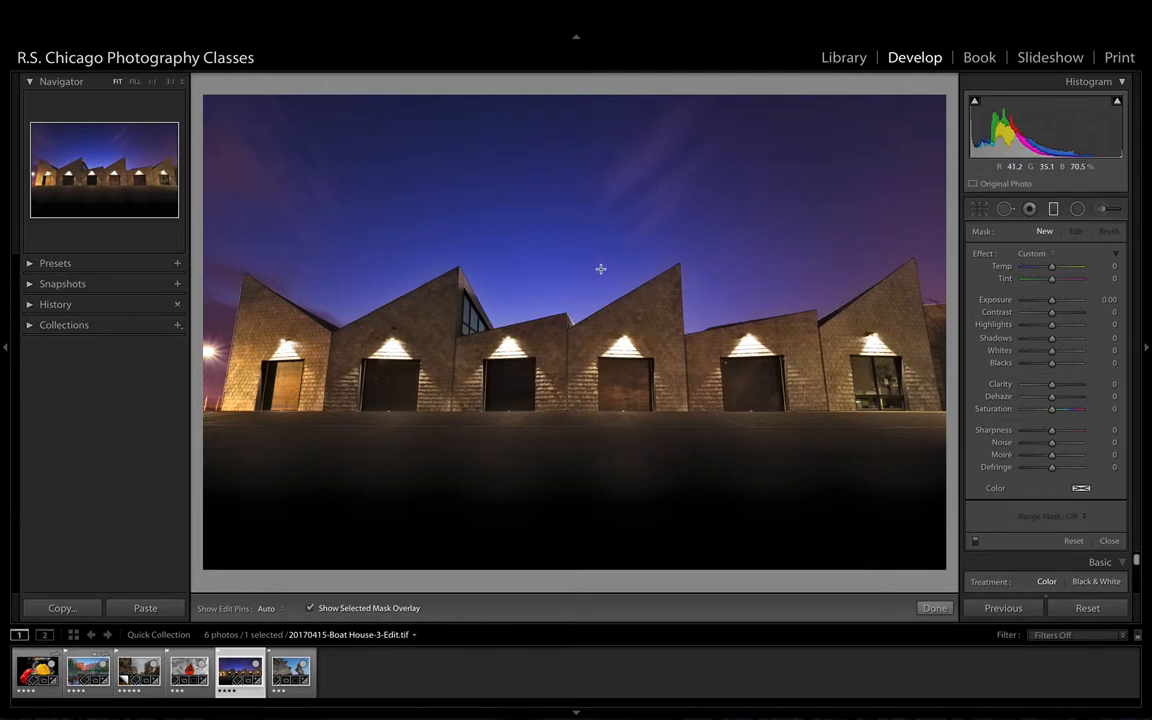
key(shift)
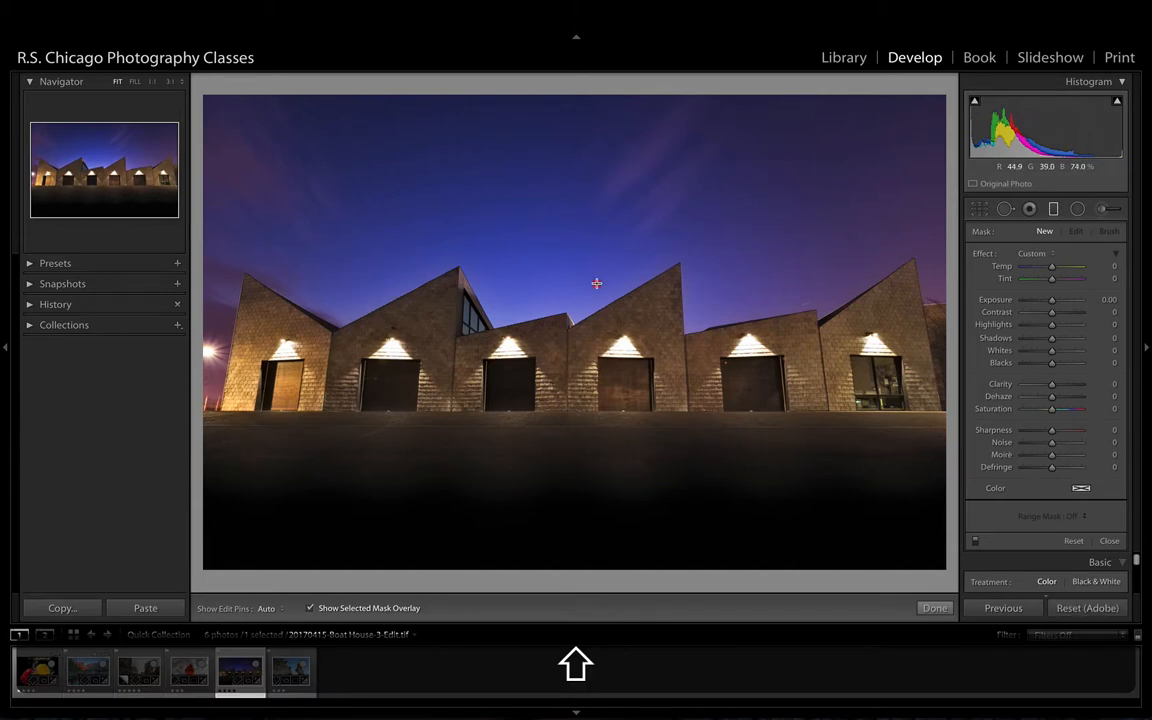
drag(596, 284, 596, 336)
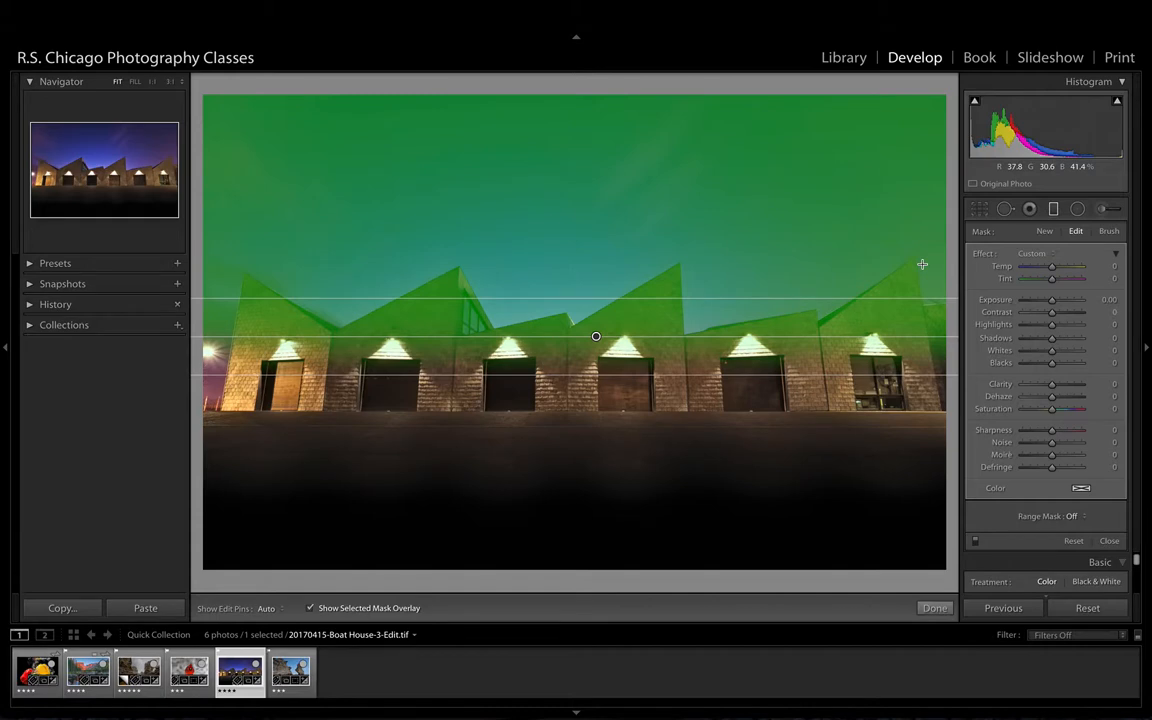
key(o)
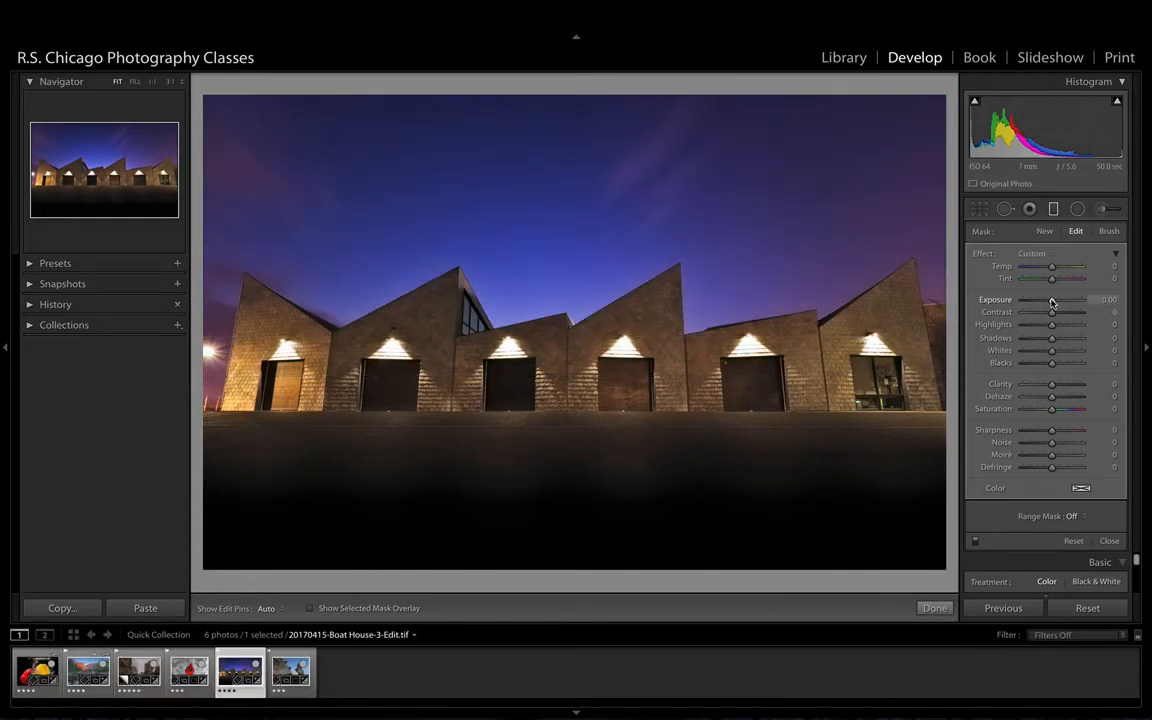
mouse_move(1052, 301)
mouse_down()
mouse_move(1039, 301)
mouse_move(1068, 306)
mouse_move(1047, 302)
mouse_up()
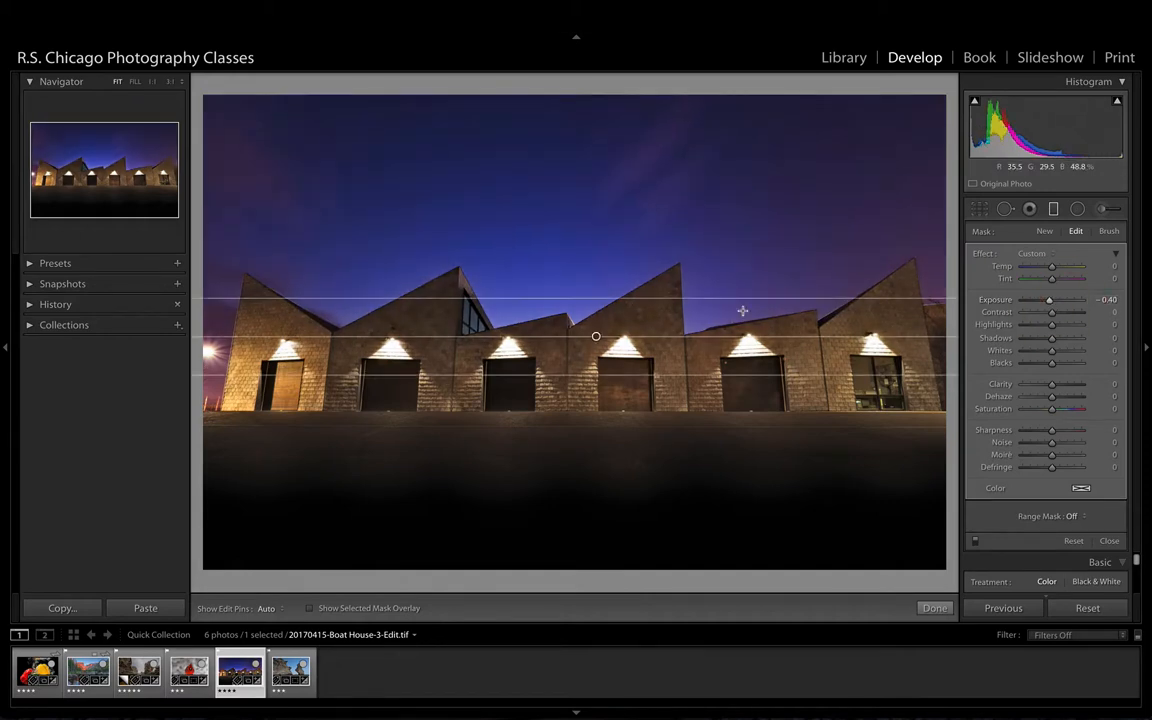
Restrict the graduated filter to the sky with a Color range mask sampled from the blue above the roofs, Amount 64.
key(o)
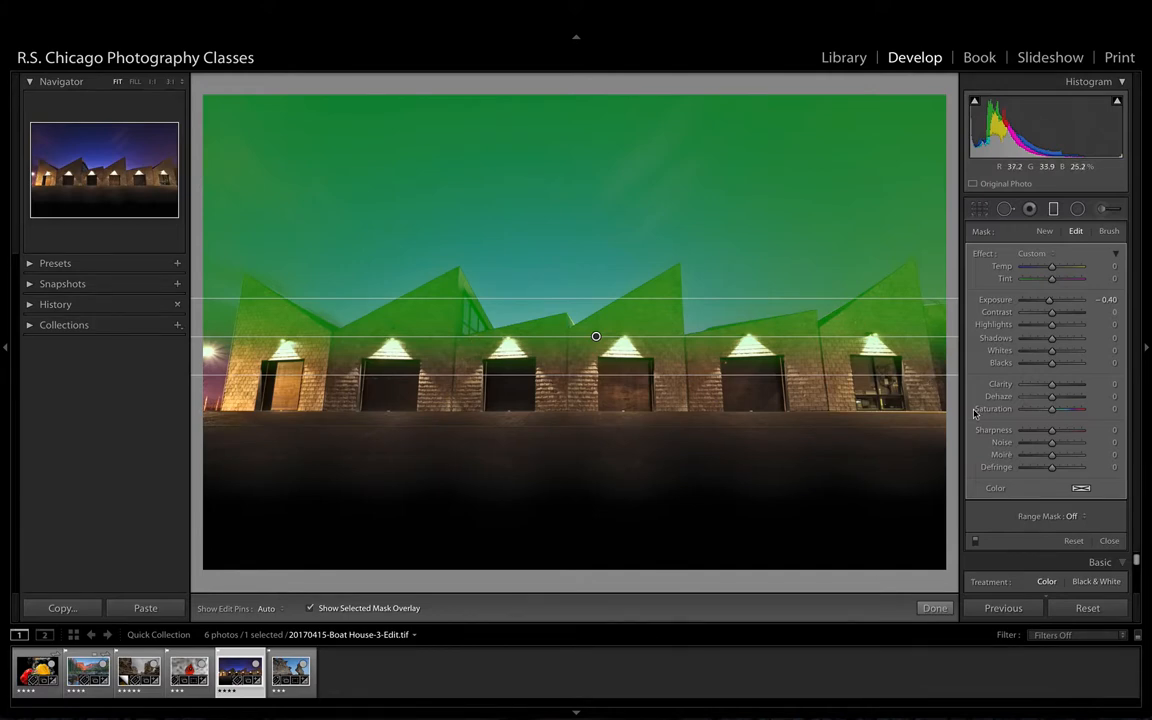
click(1076, 516)
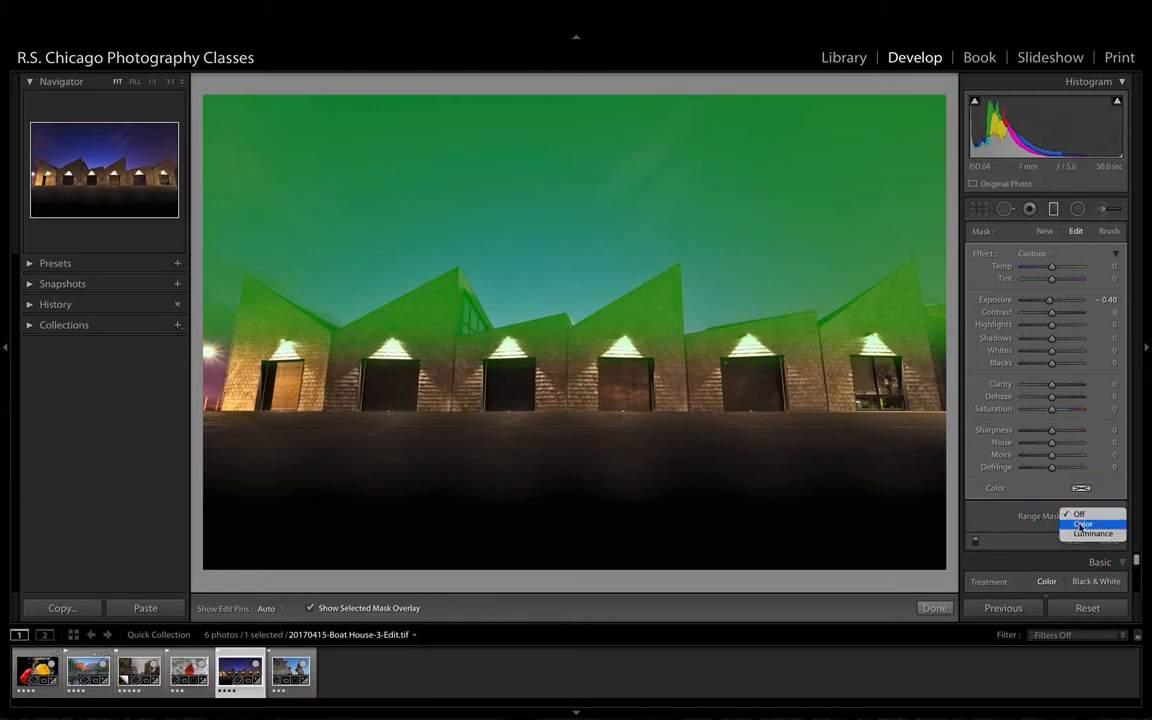
click(1082, 524)
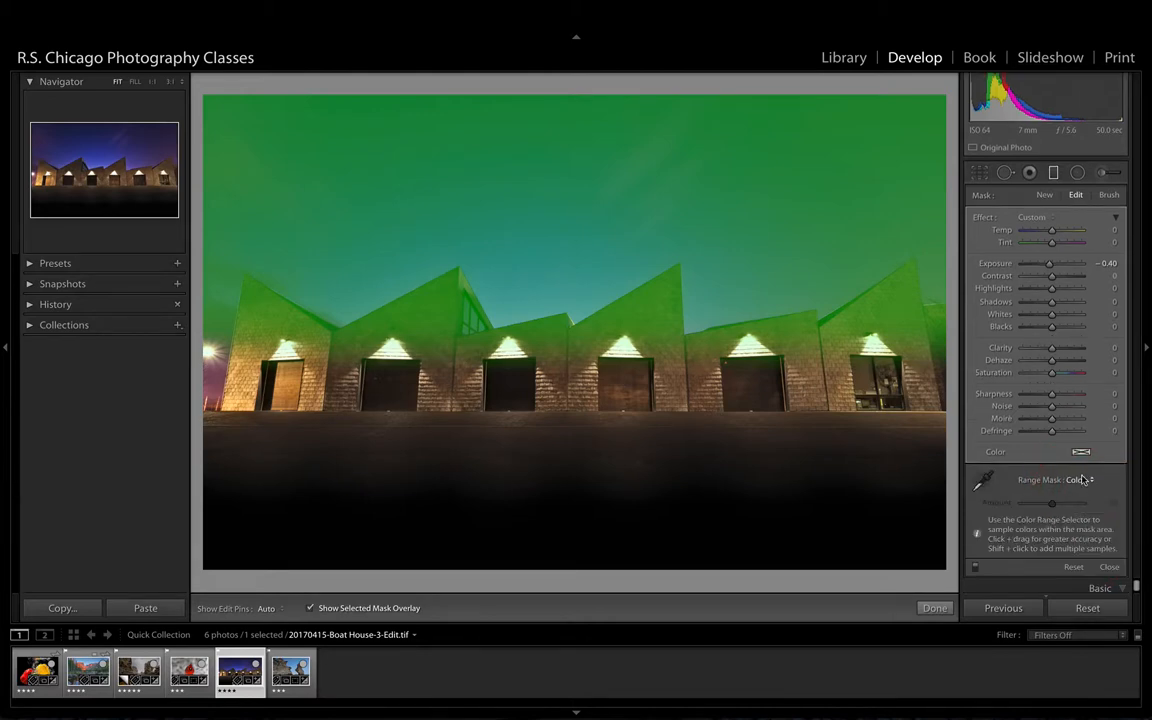
click(982, 481)
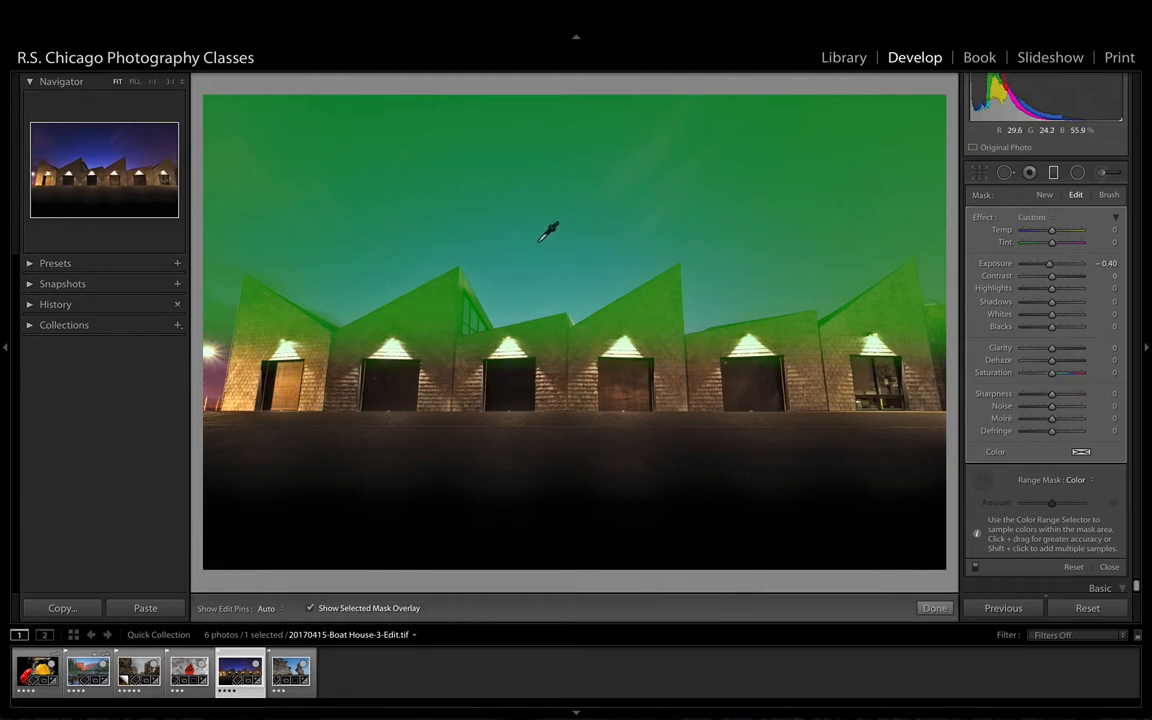
click(546, 241)
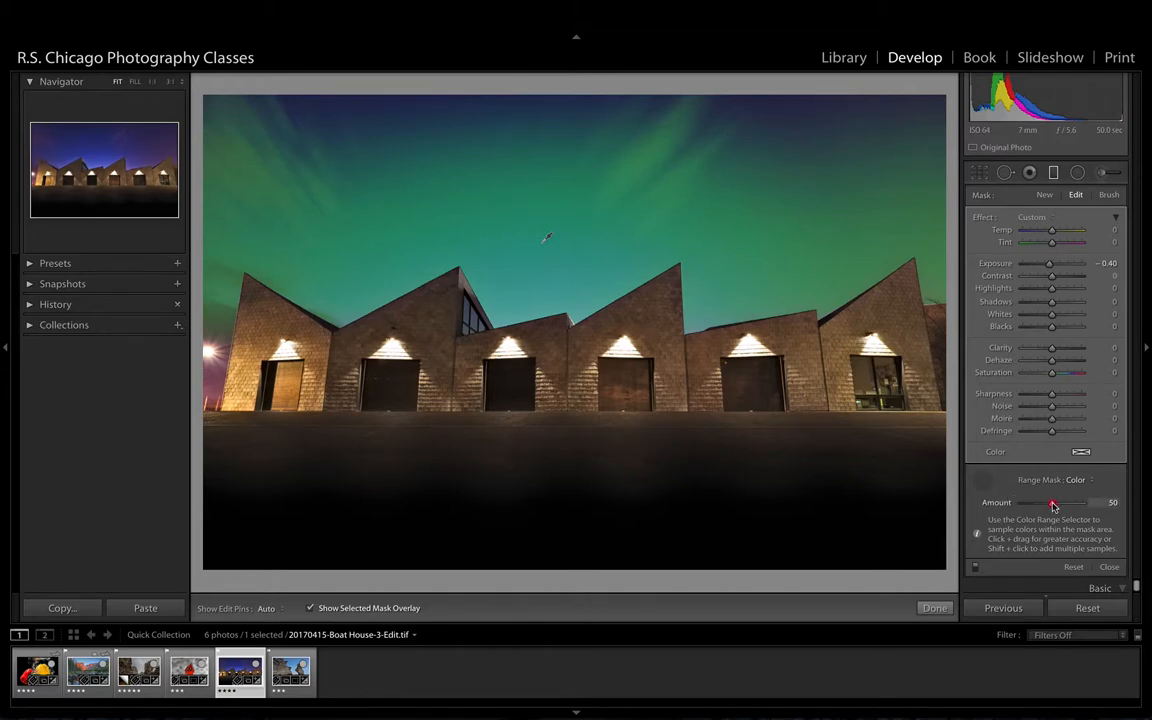
drag(1059, 505, 1066, 505)
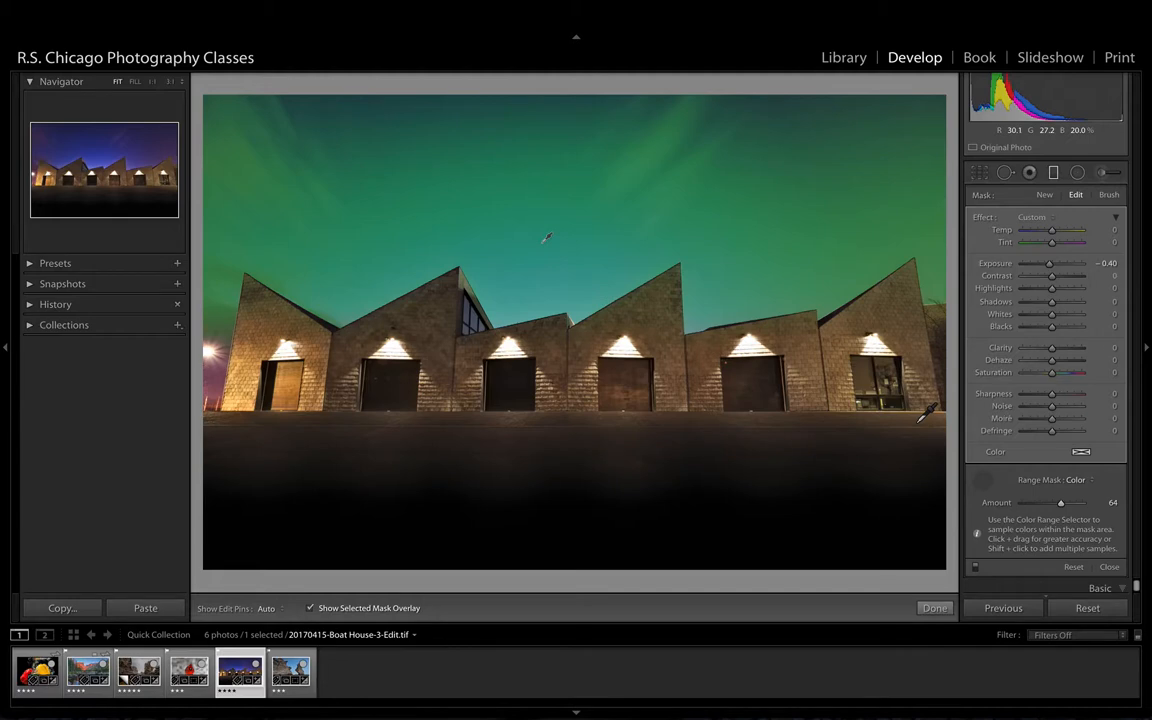
key(o)
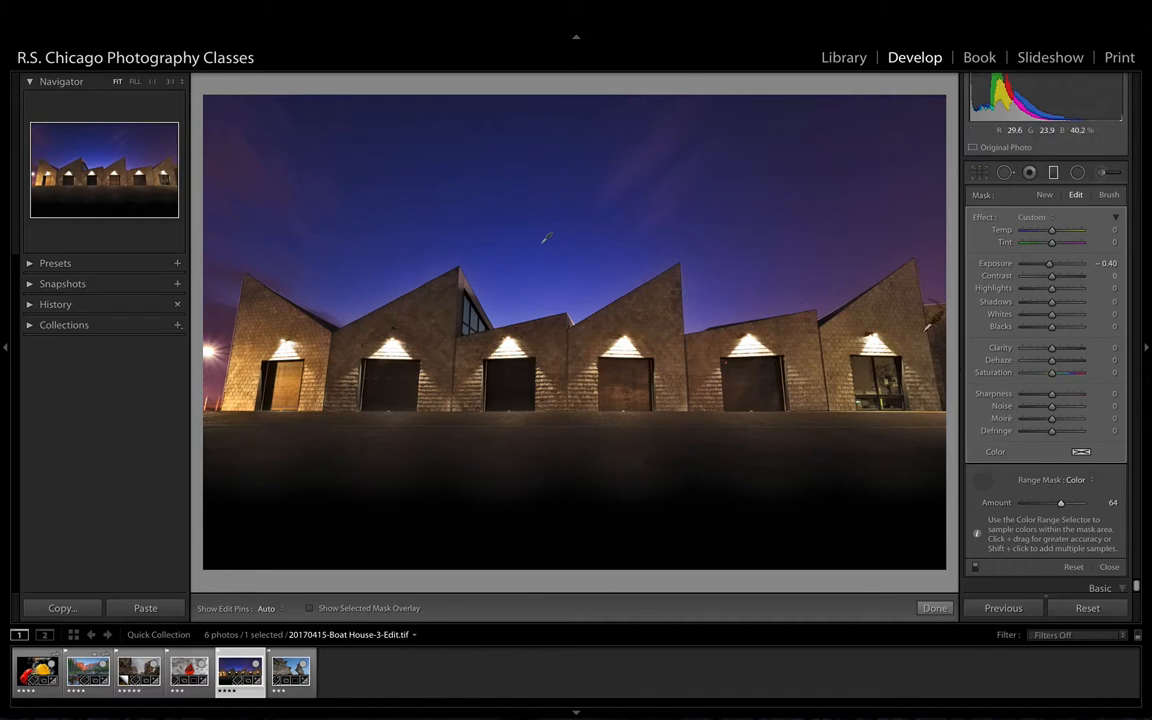
click(981, 487)
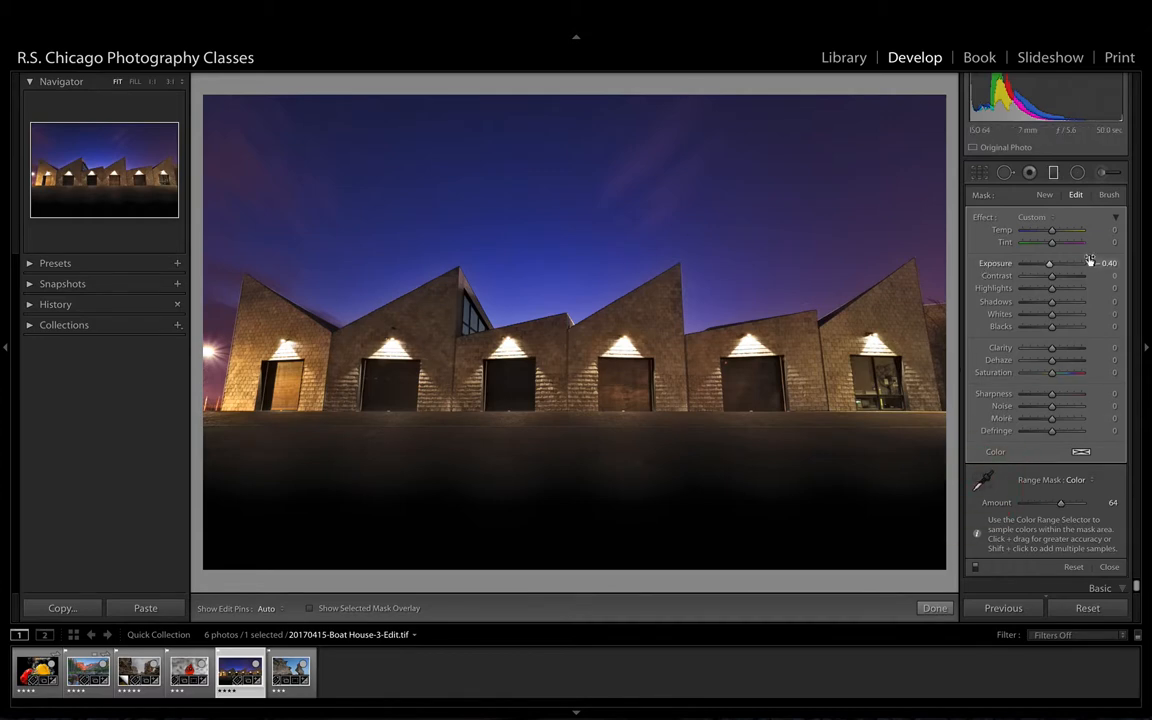
Set the sky filter's Exposure to -0.28 and Clarity to 40, raise its Contrast slightly, and finish the filter.
drag(1049, 266, 1049, 265)
drag(1051, 347, 1062, 347)
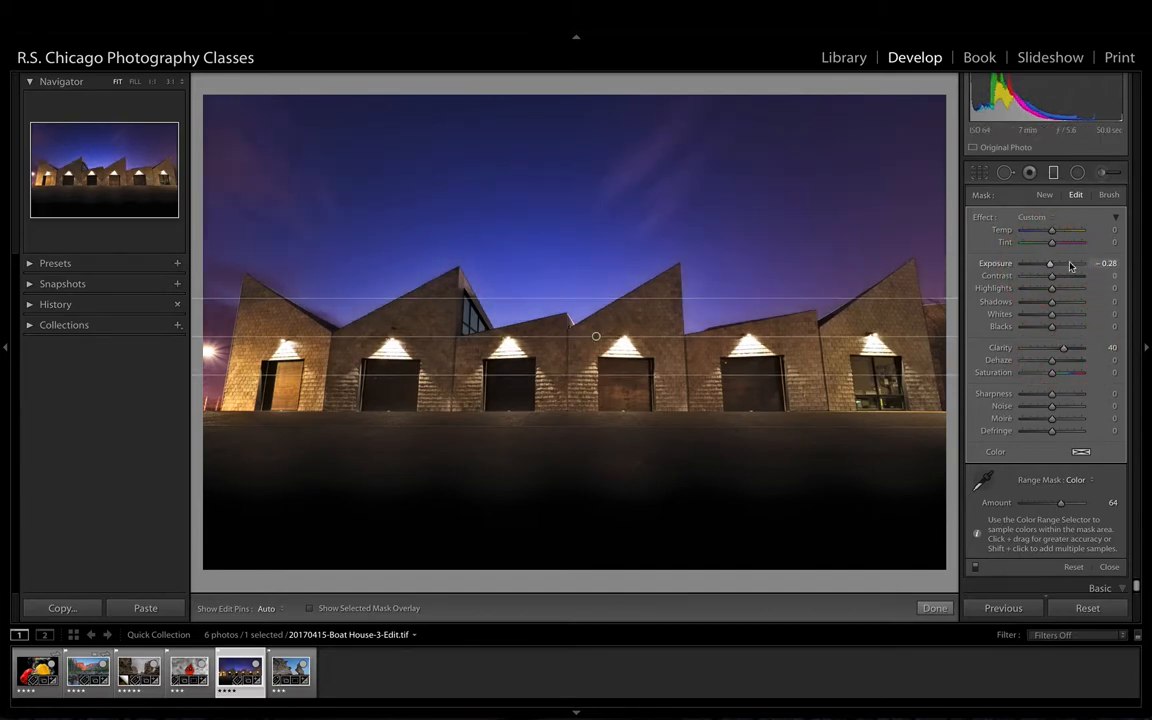
drag(1052, 277, 1055, 276)
click(934, 608)
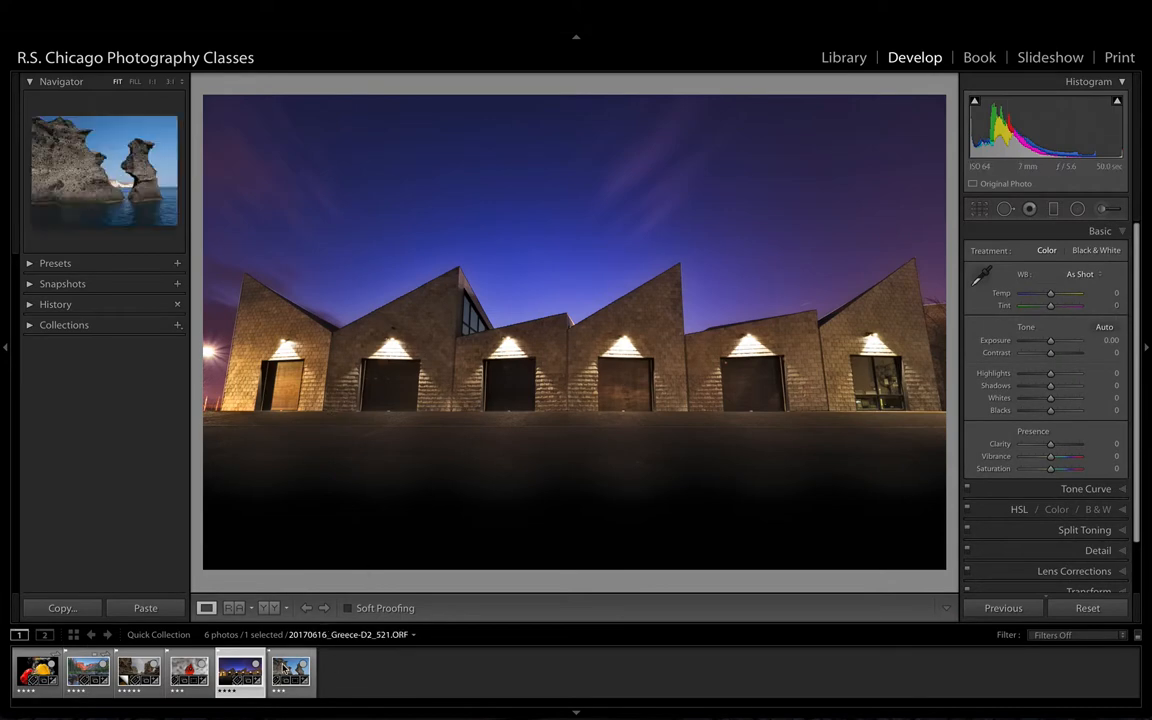
On the sea-stack photo 20170616_Greece-D2_521.ORF, draw a graduated filter from the sky down to the horizon with Exposure -0.63.
click(285, 668)
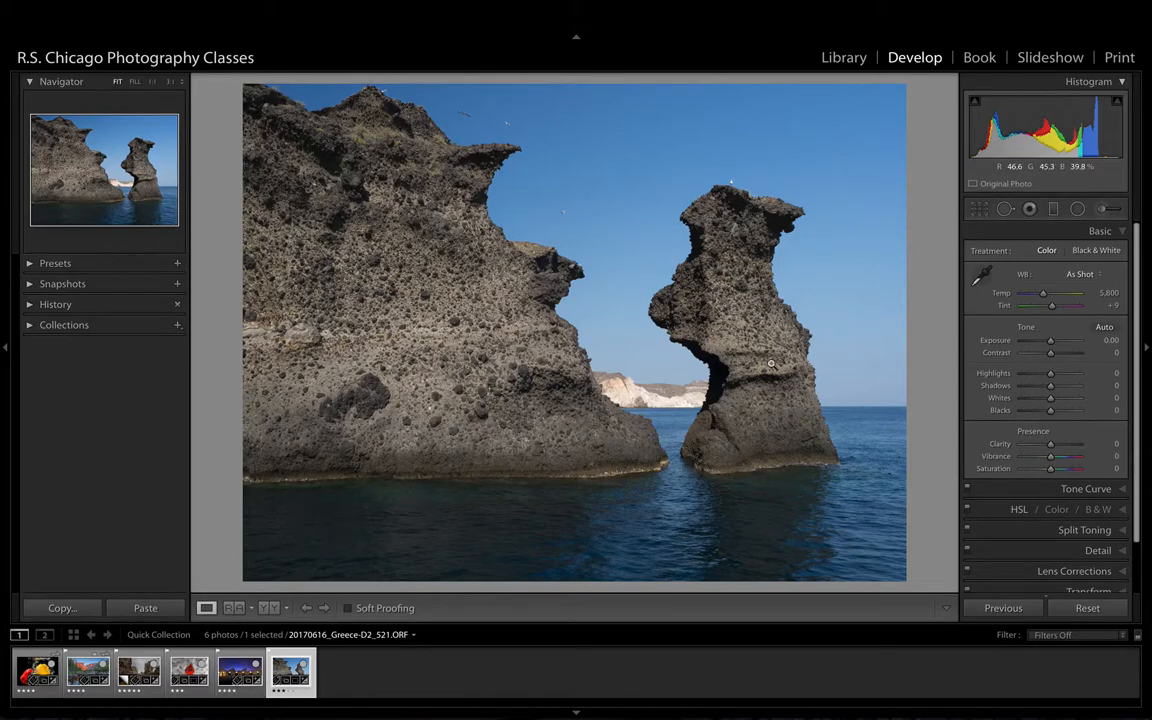
click(1054, 212)
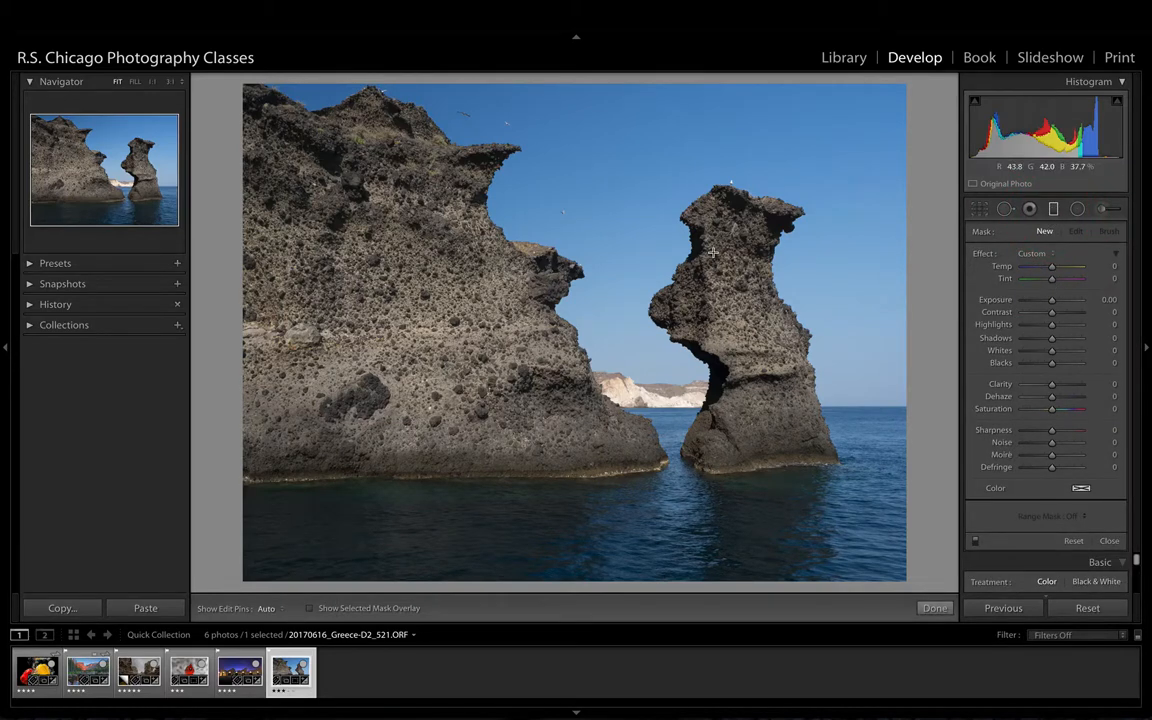
drag(624, 259, 629, 409)
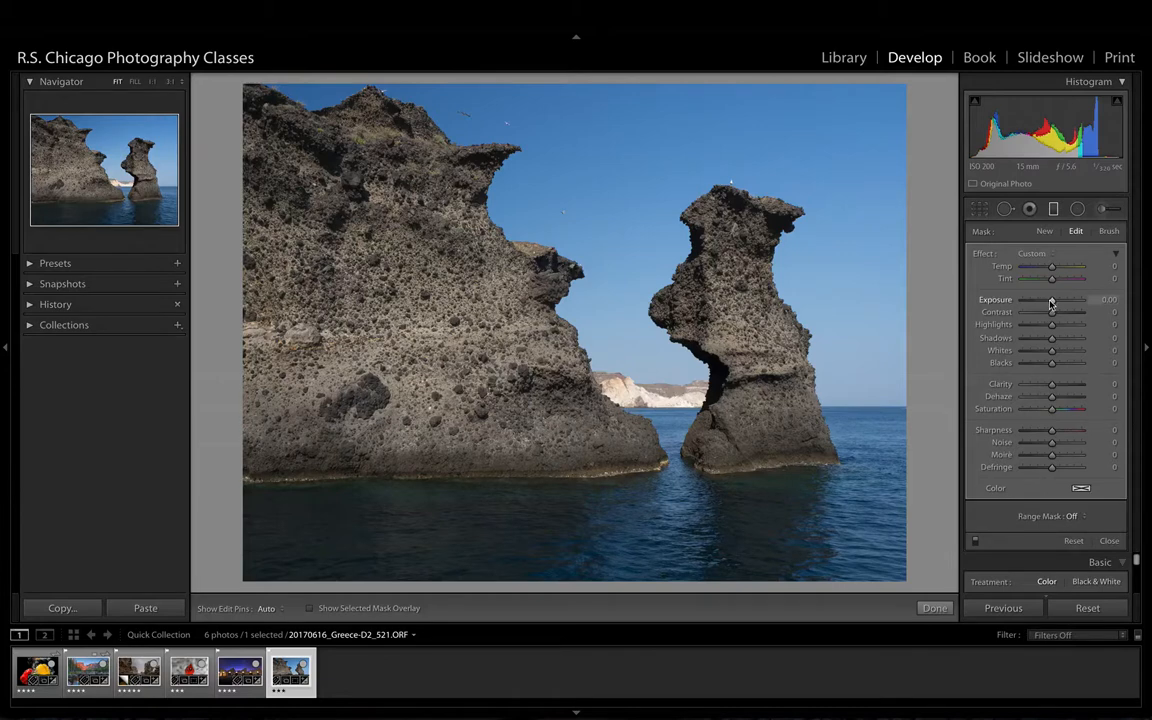
drag(1050, 303, 1046, 303)
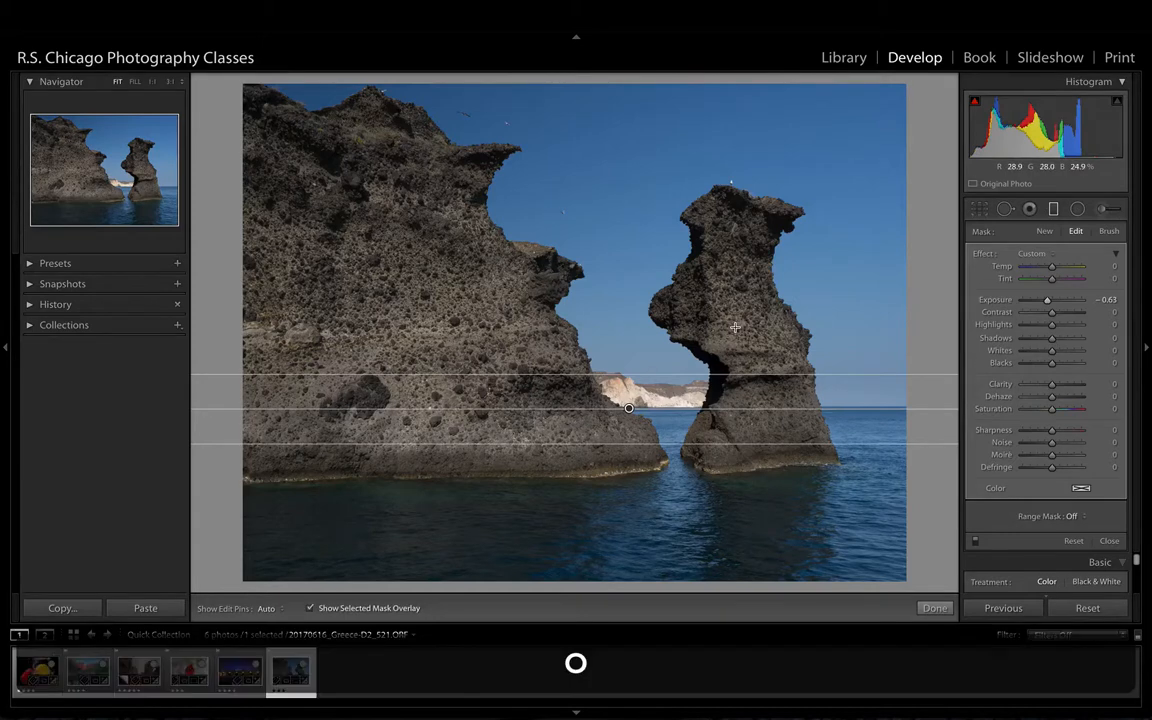
Apply a Color range mask to the filter, sampling a tall strip of sky beside the sea stack down to the horizon.
key(o)
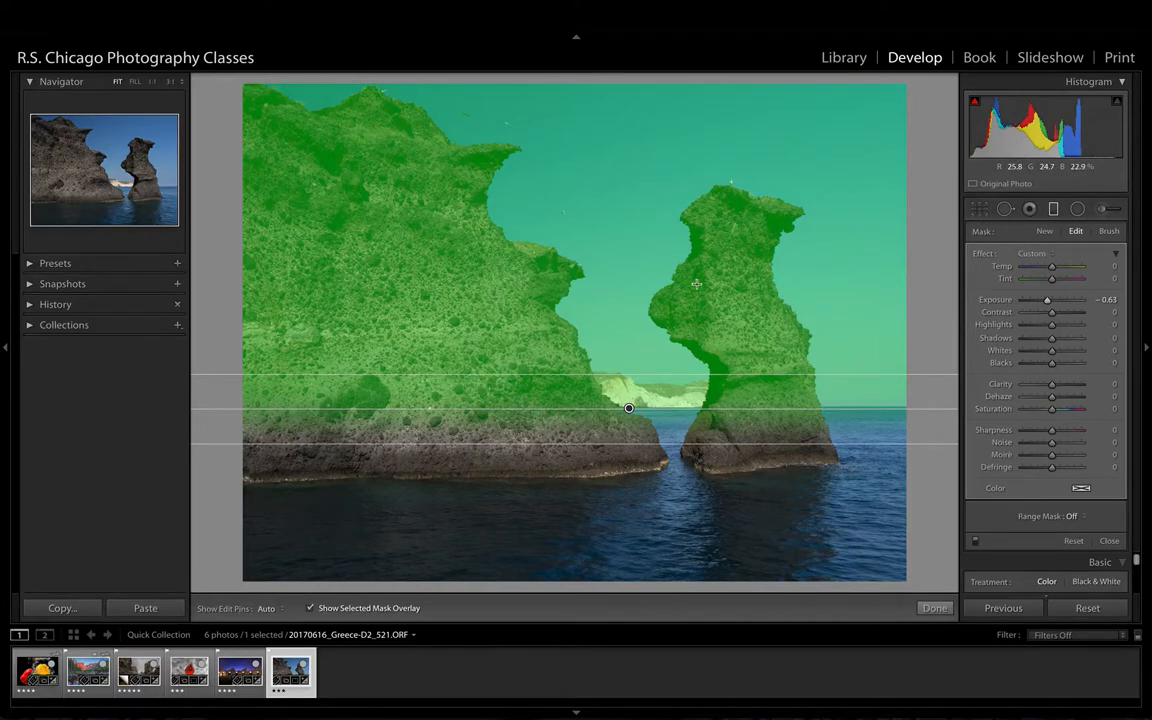
click(1084, 517)
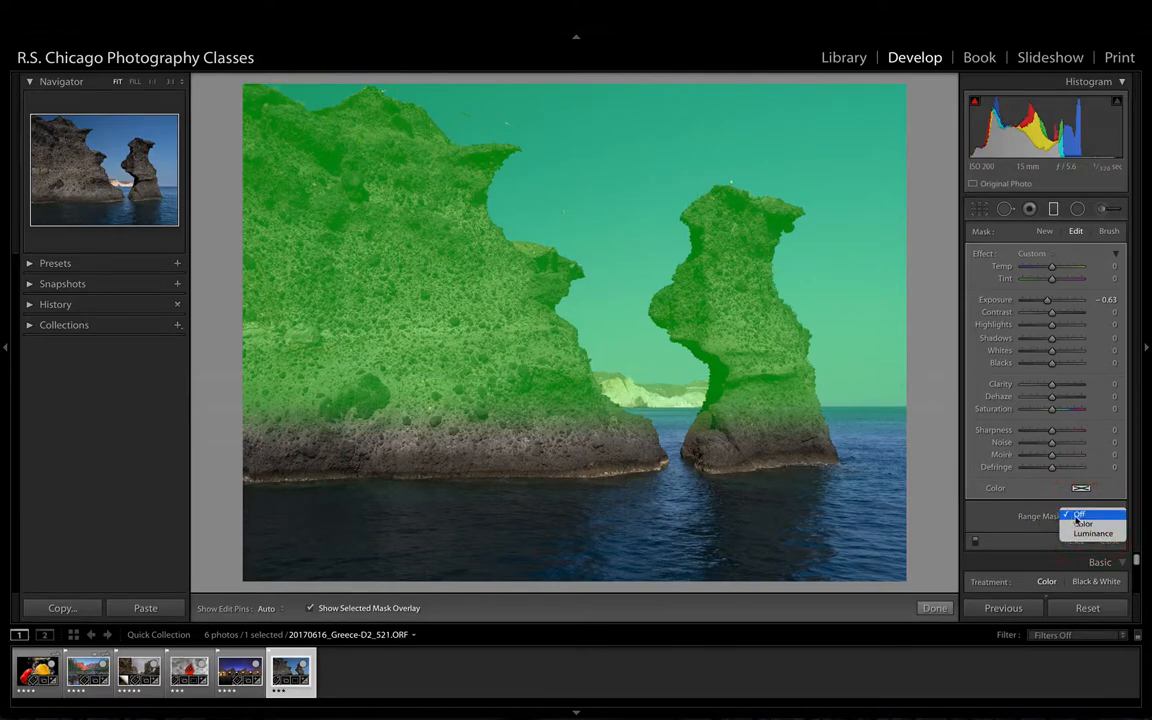
click(1084, 525)
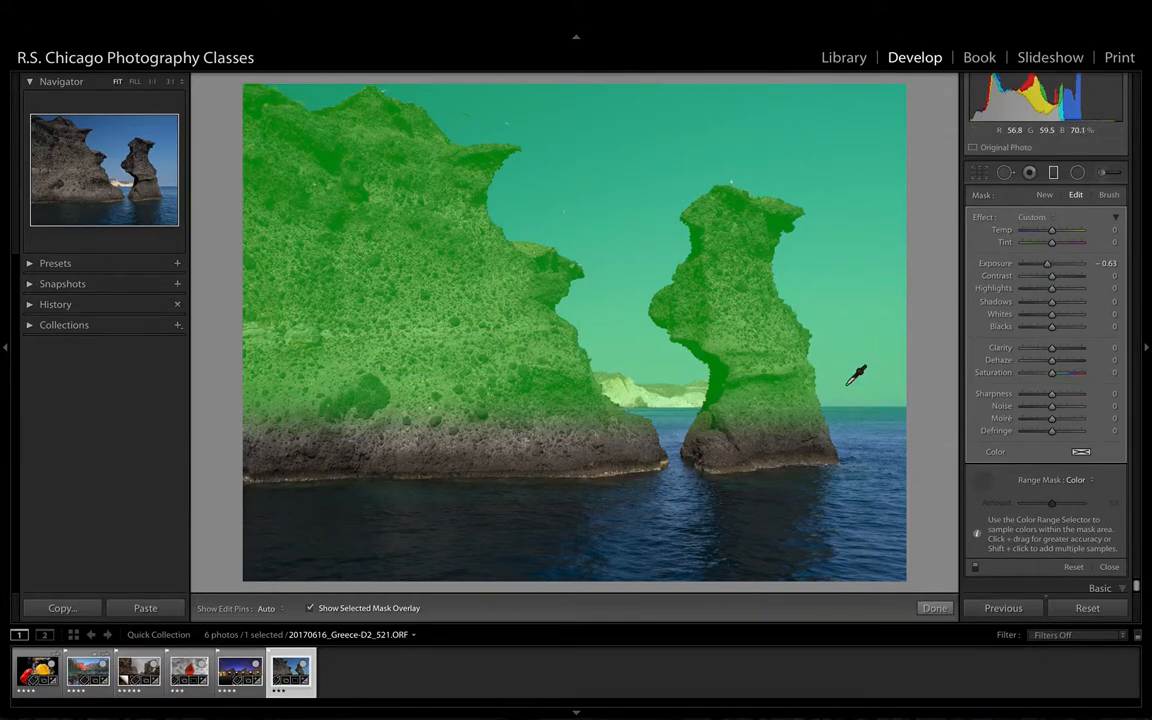
key(o)
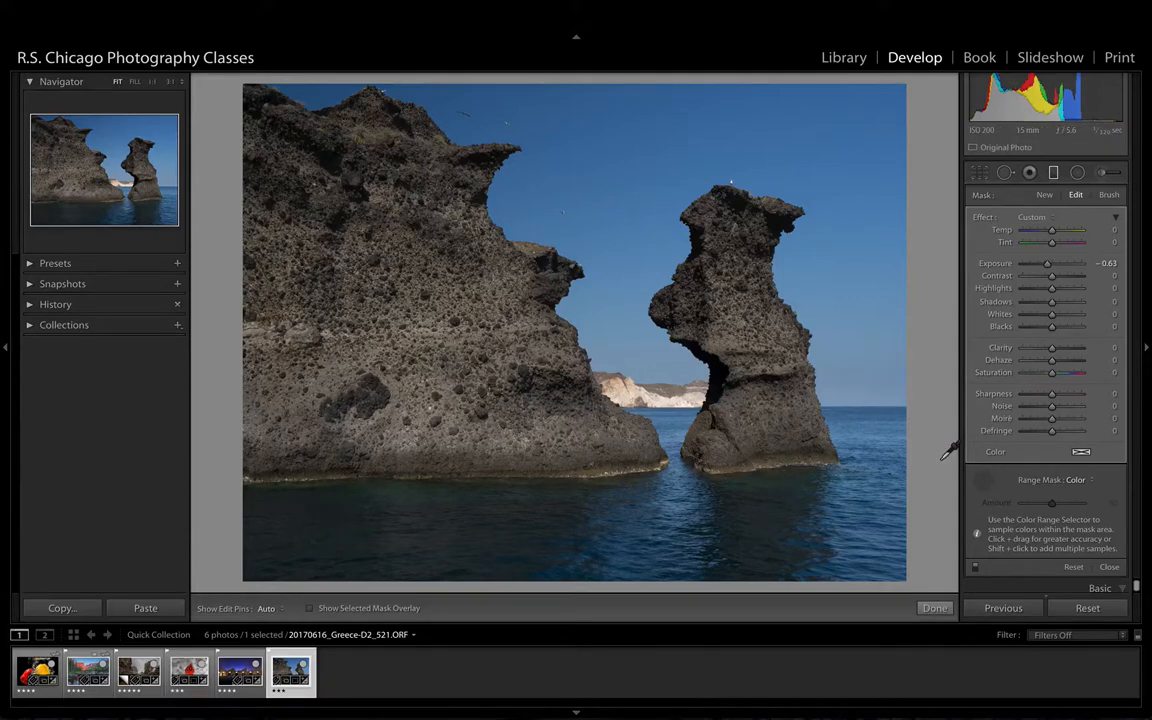
key(o)
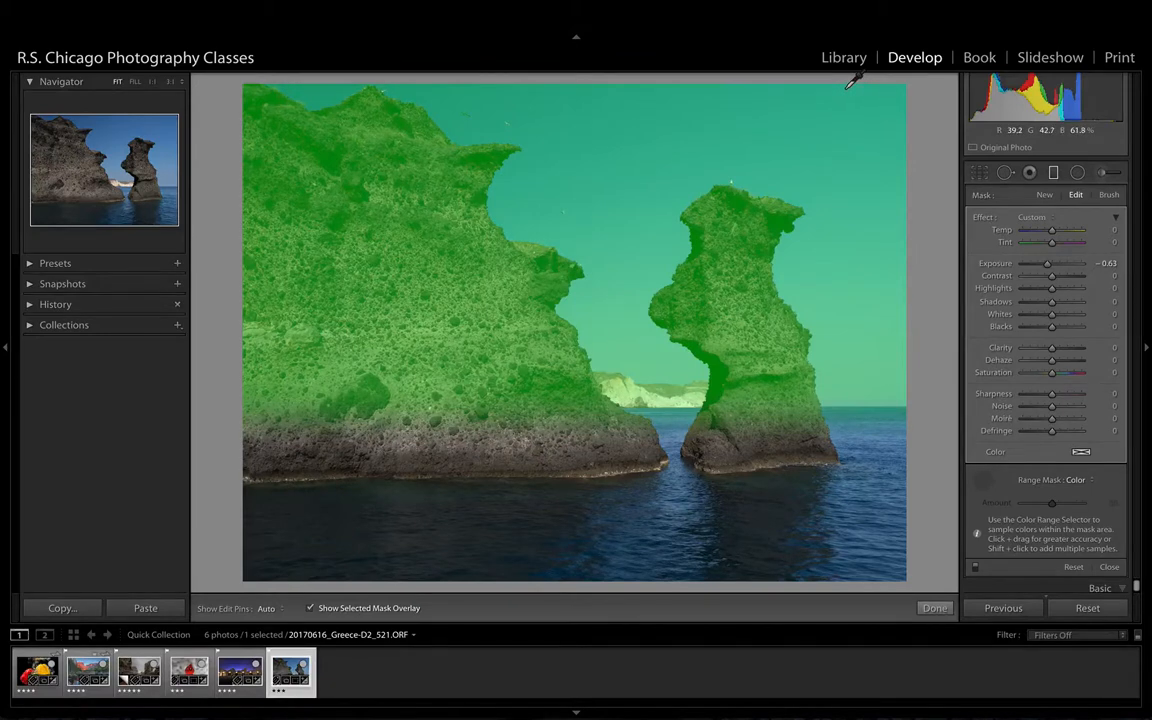
drag(847, 88, 874, 421)
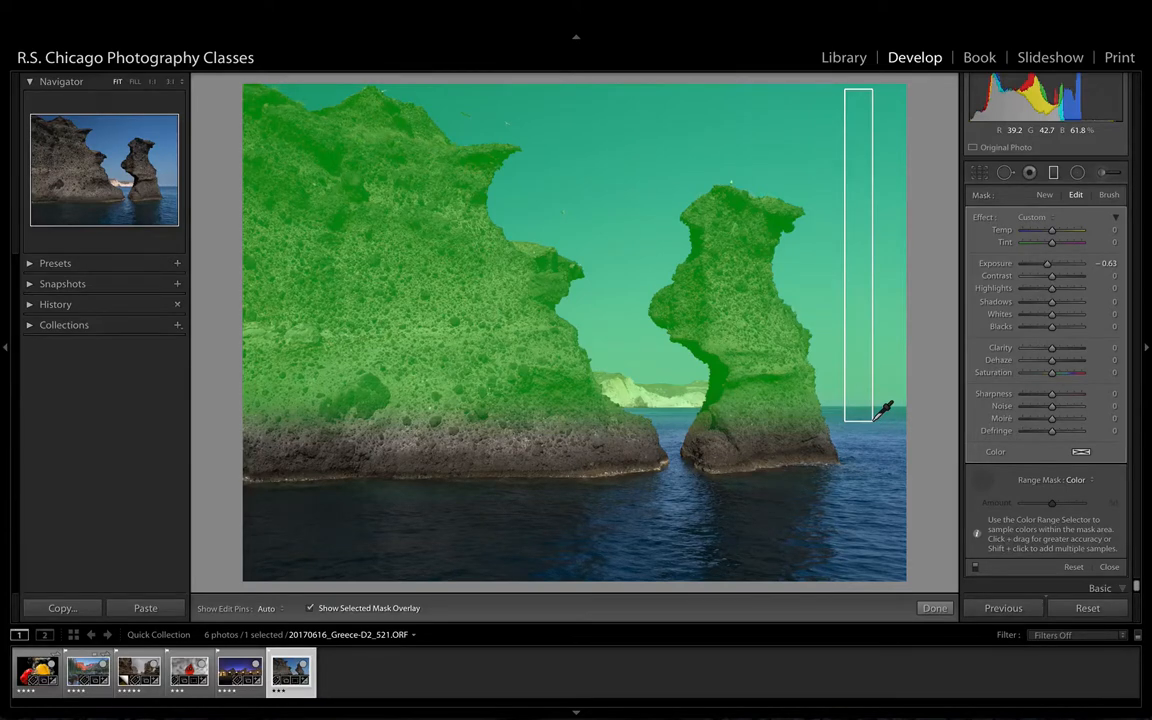
drag(874, 420, 874, 420)
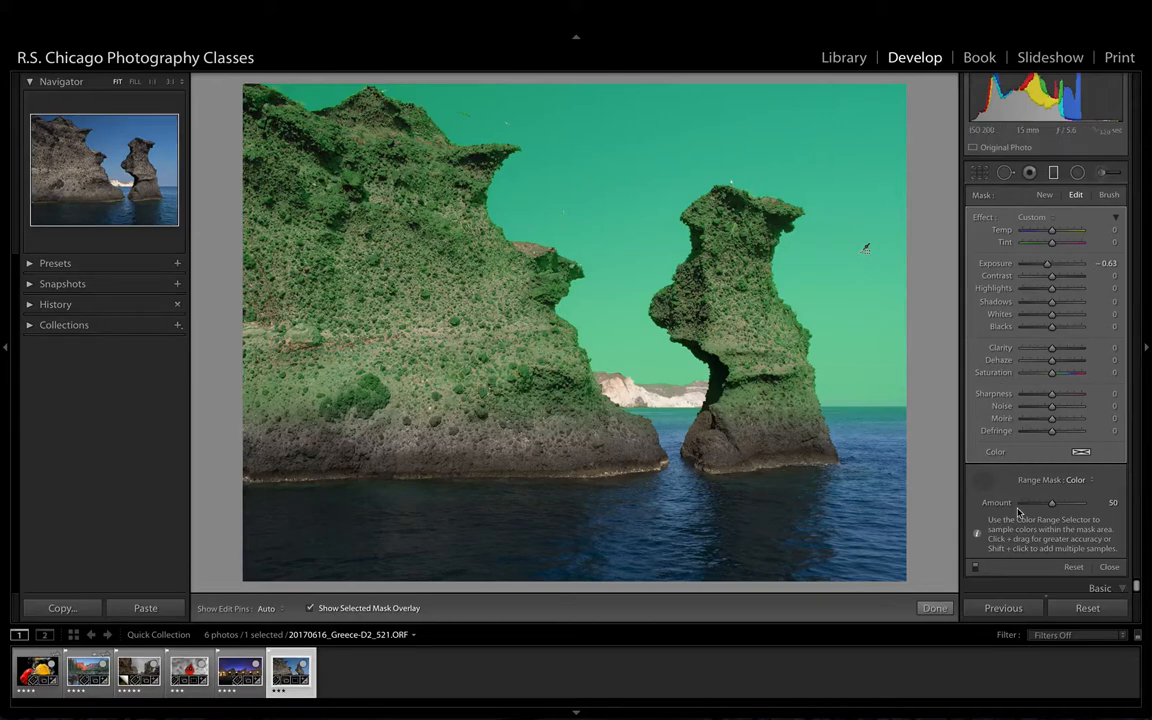
Set the range mask Amount to 31 and, with the mask overlay hidden, the filter's Exposure to -0.47.
drag(1052, 505, 1040, 508)
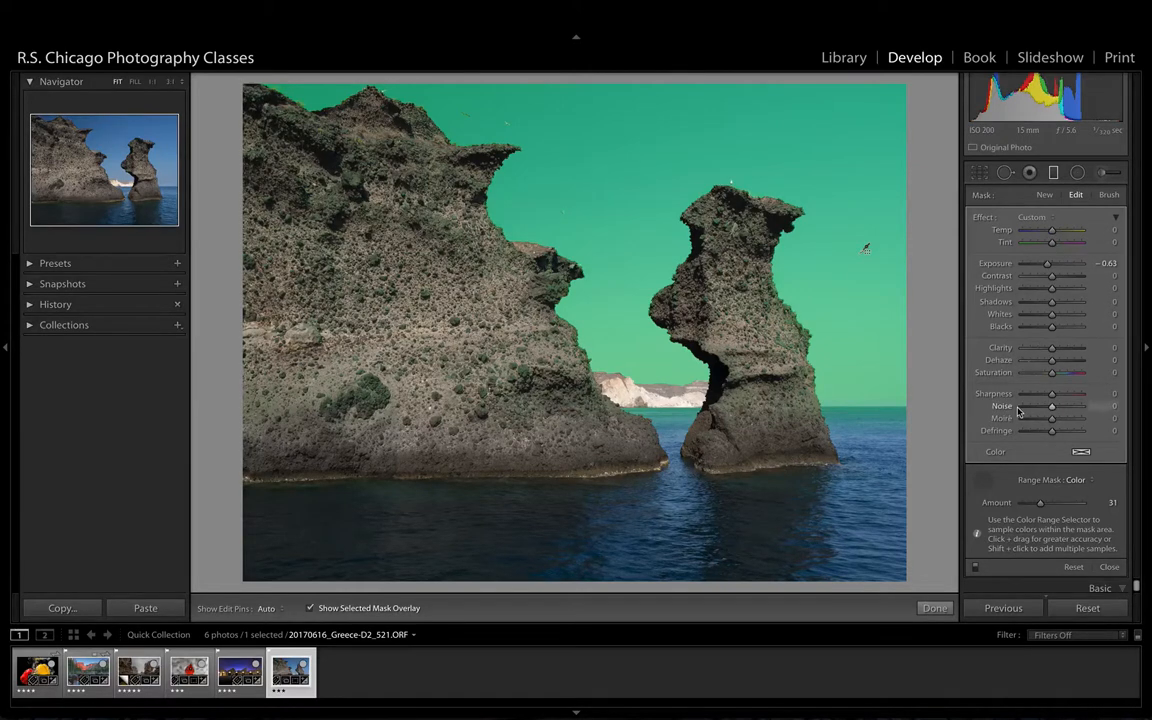
key(o)
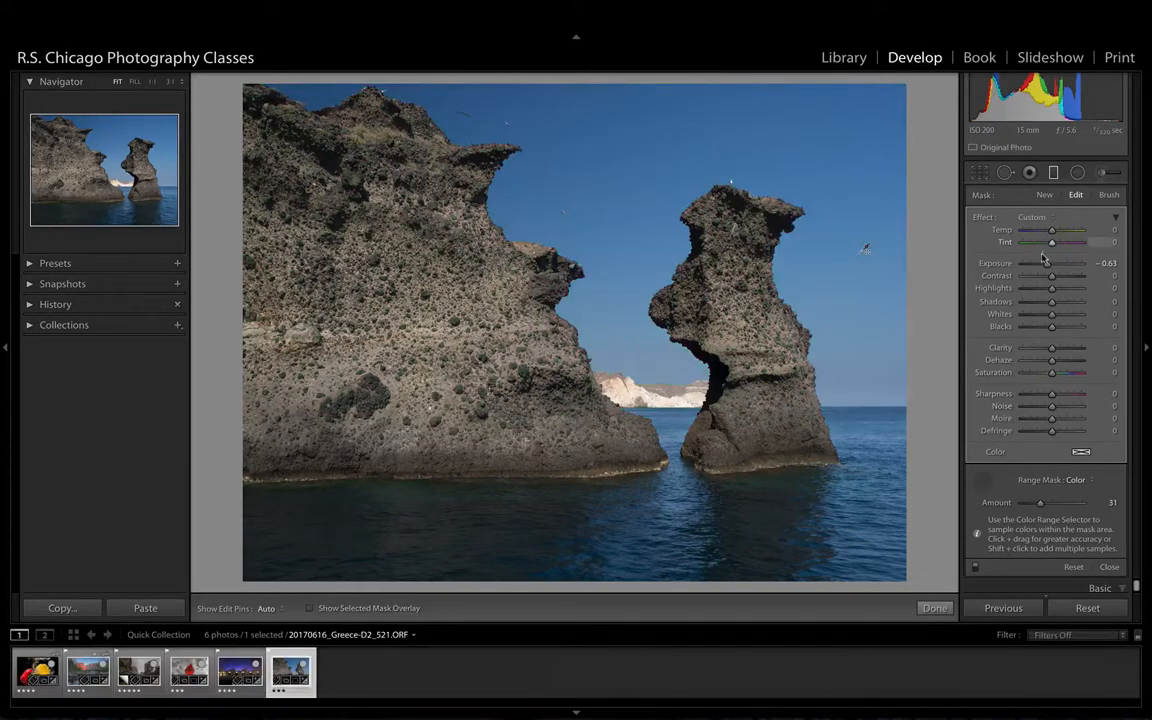
mouse_move(1047, 263)
mouse_down()
mouse_move(1034, 263)
mouse_move(1047, 264)
mouse_up()
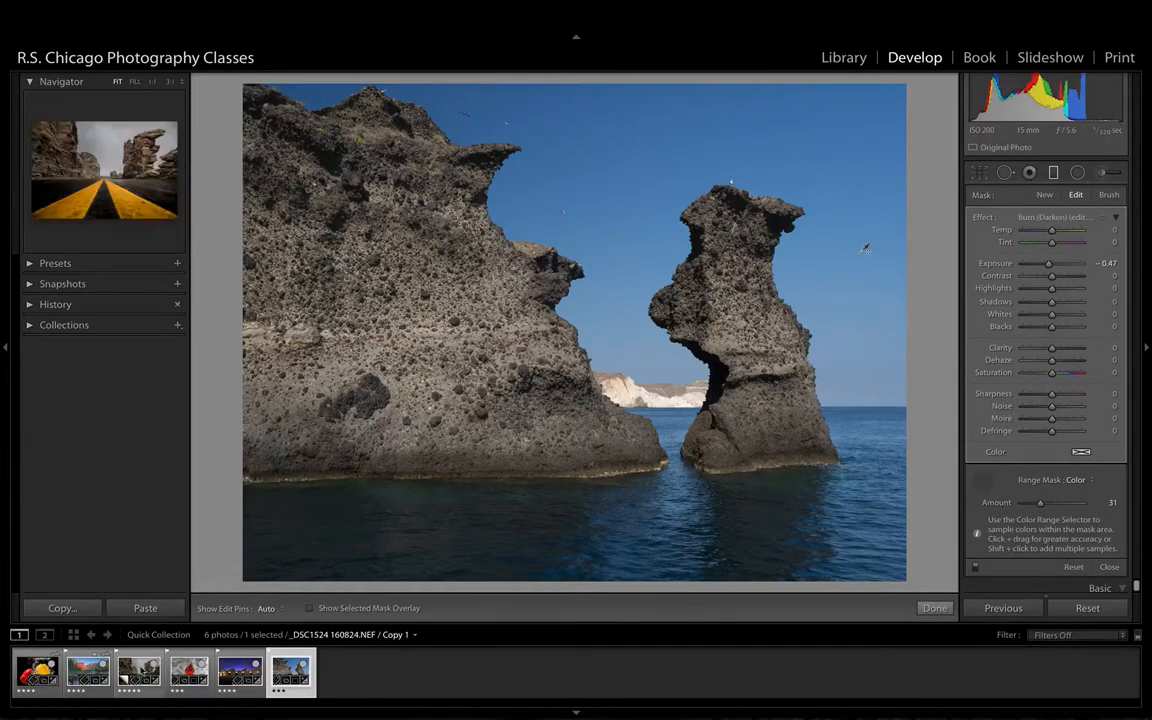
Open the road photo _DSC1524 160824.NEF / Copy 1 and delete its graduated filter that has the Luminance range mask.
click(140, 672)
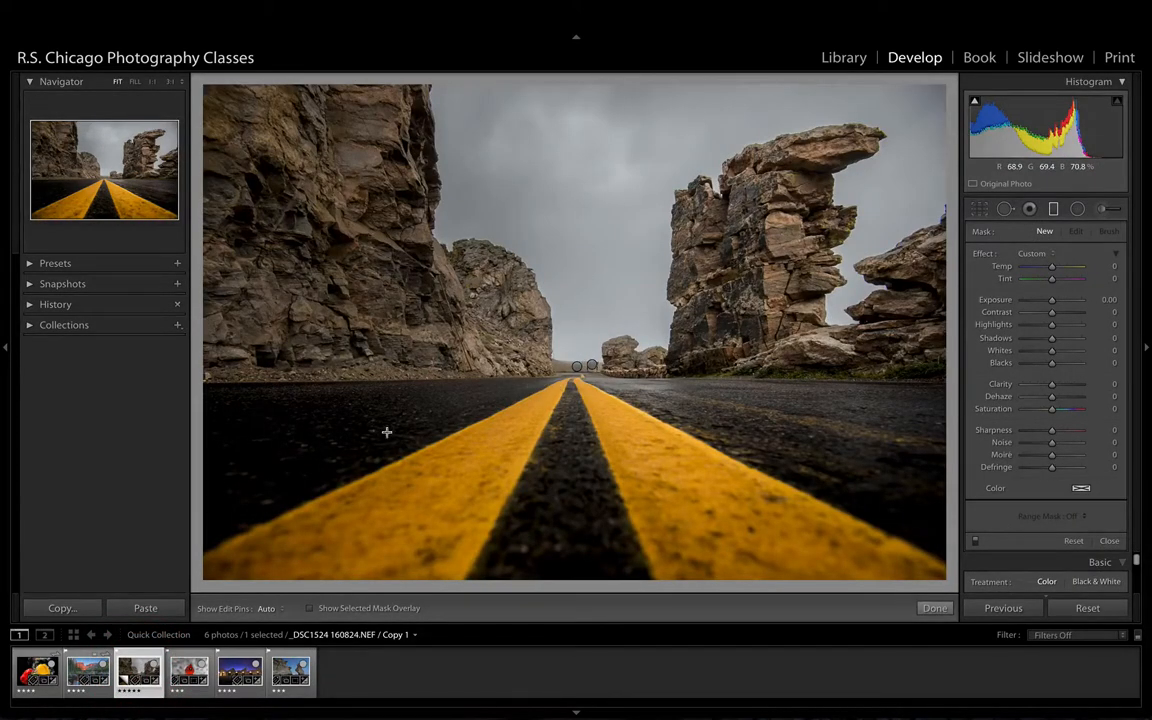
click(592, 365)
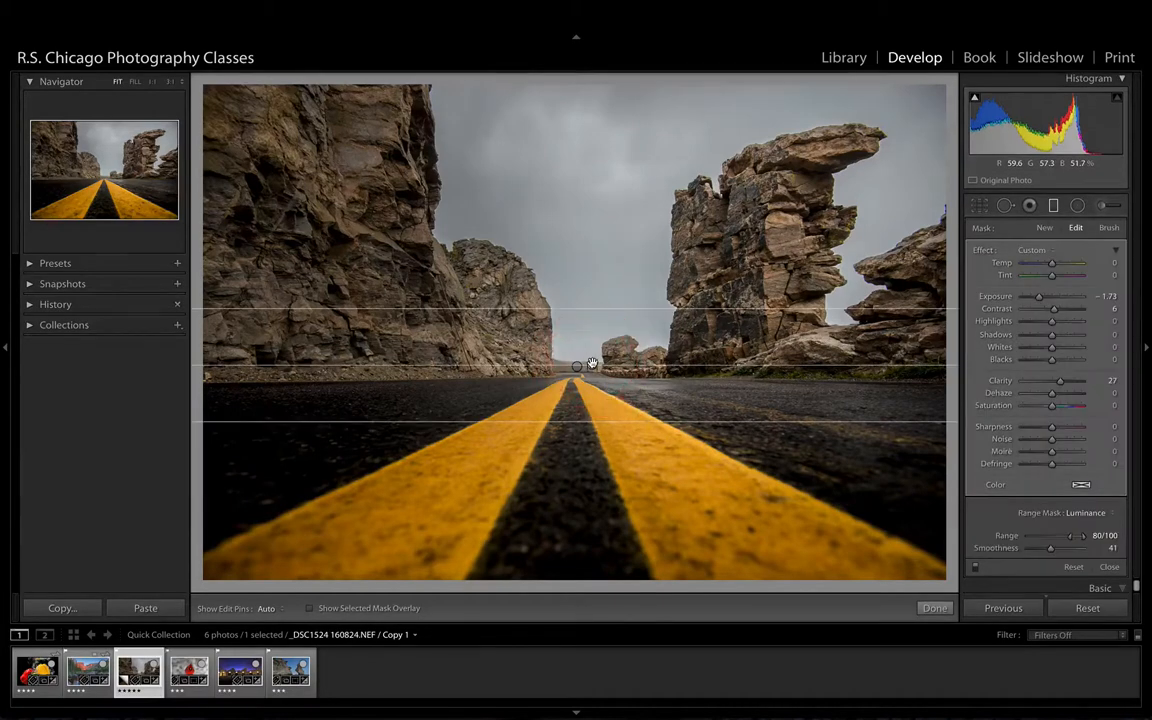
key(BackSpace)
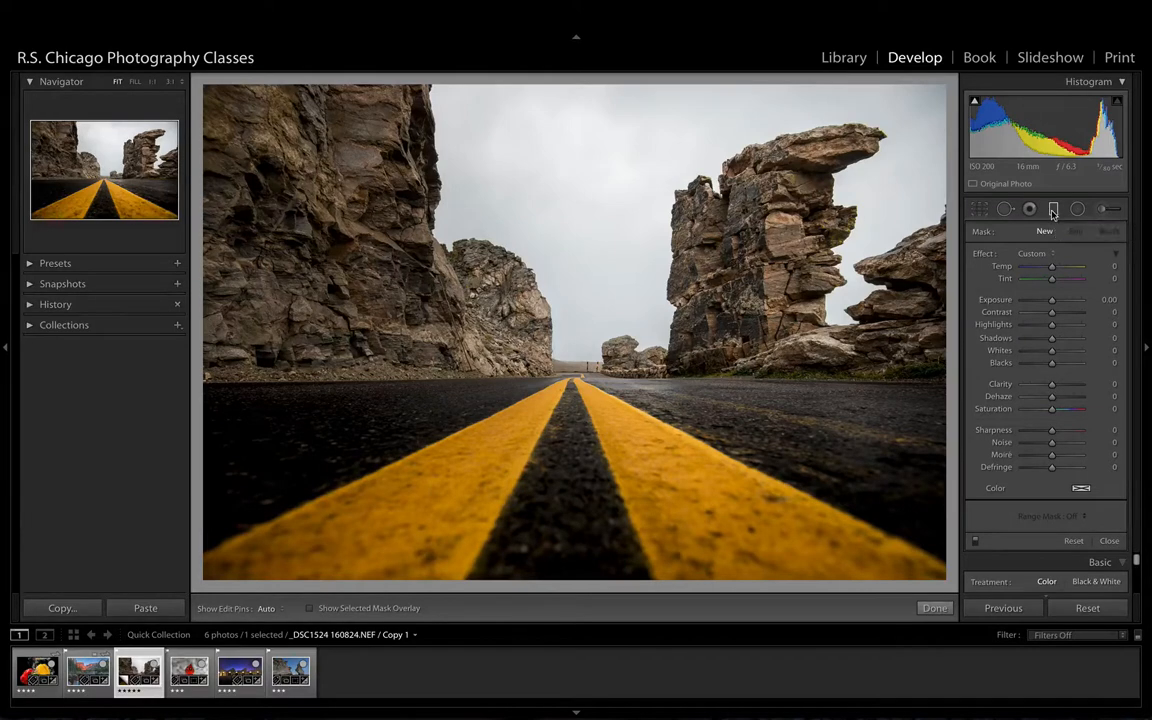
Draw a straight graduated filter over the cloudy sky down to the road's horizon with Exposure -0.75 and Clarity 44.
drag(1053, 304, 1048, 303)
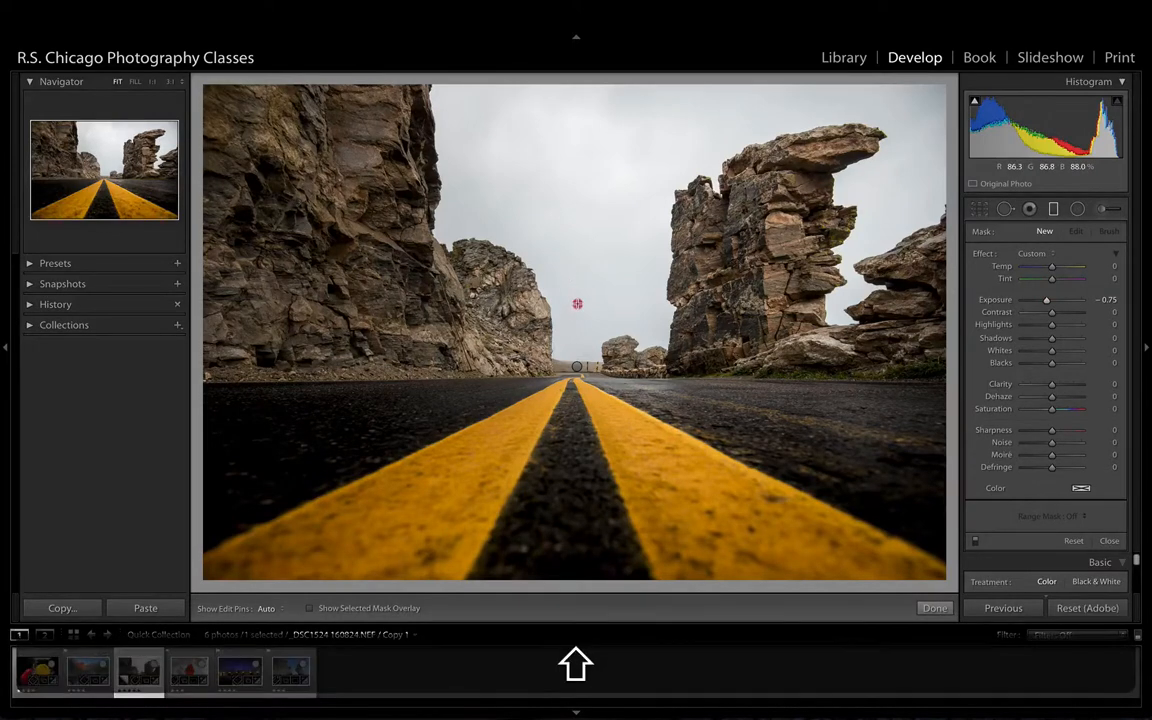
drag(577, 282, 572, 362)
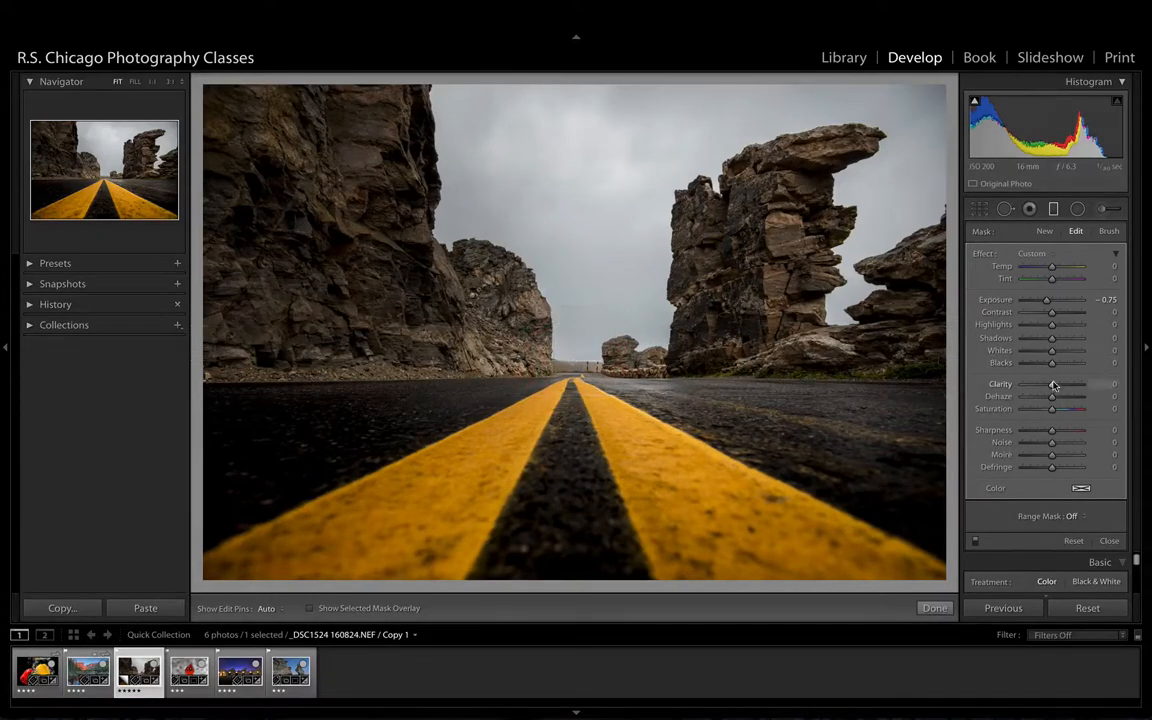
mouse_move(1052, 385)
mouse_down()
mouse_move(1074, 386)
mouse_move(1064, 386)
mouse_up()
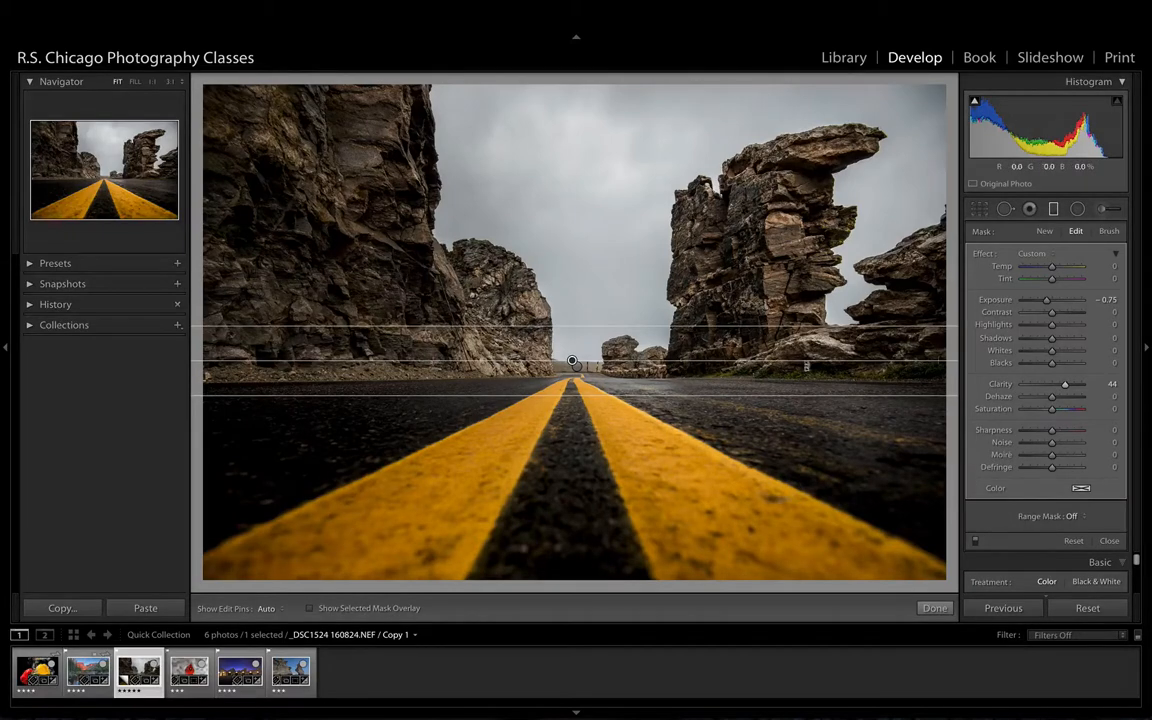
Apply a Luminance range mask to the sky's graduated filter.
click(1084, 518)
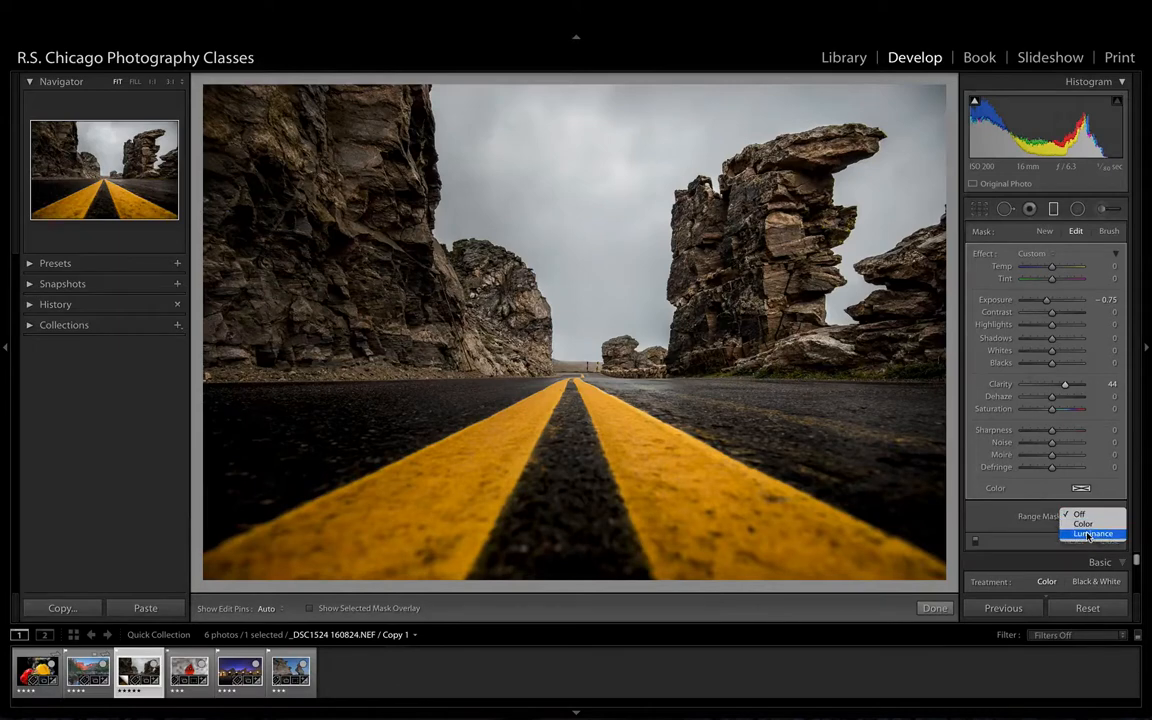
click(1087, 533)
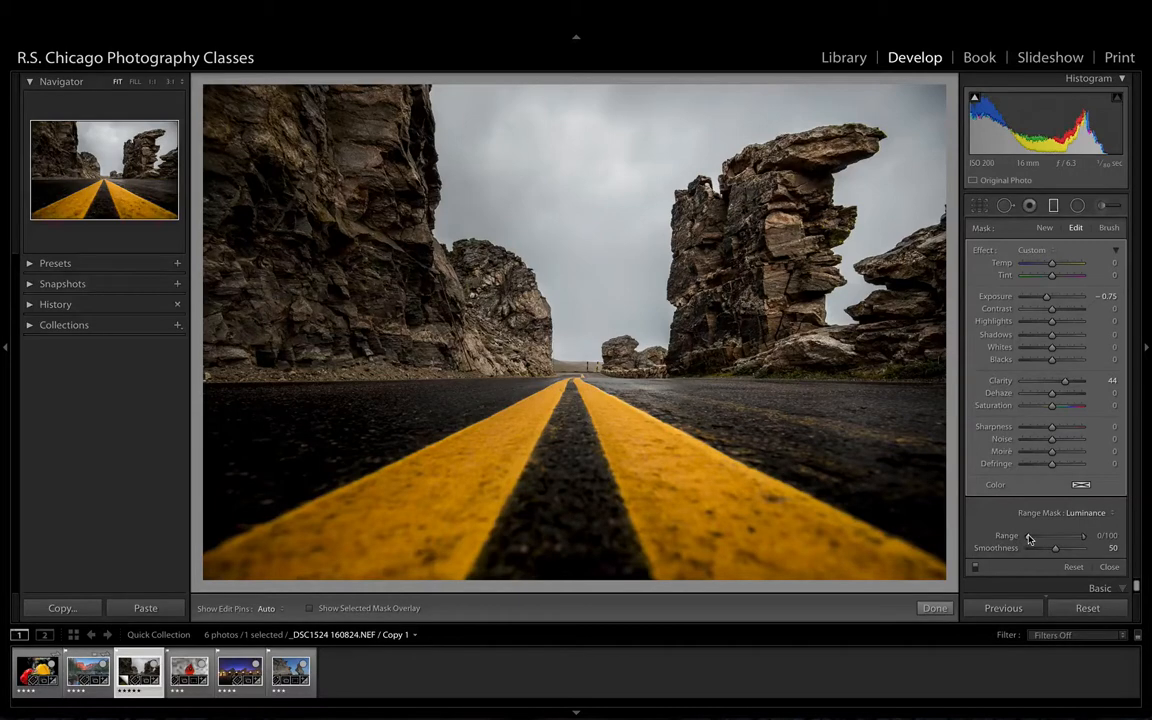
Try luminance ranges of 68/100, 41/89 and 41/66 on the sky filter and restore the full 0/100 range.
drag(1027, 540, 1064, 537)
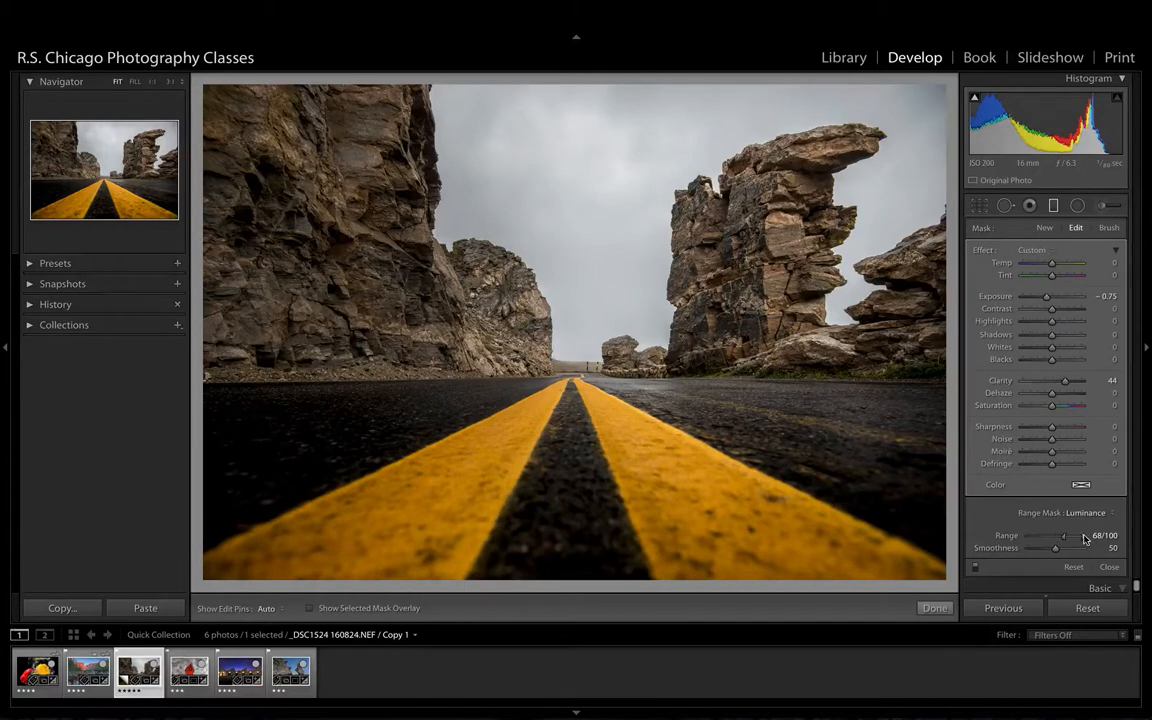
drag(1085, 537, 1073, 537)
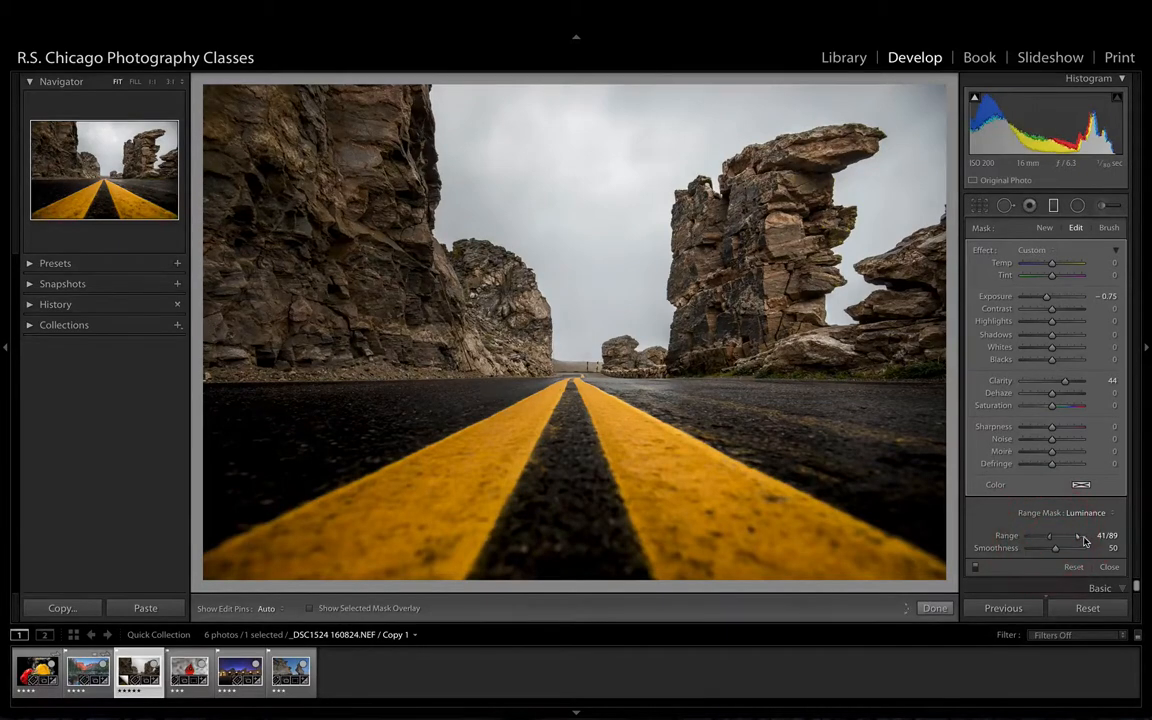
drag(1077, 537, 1061, 535)
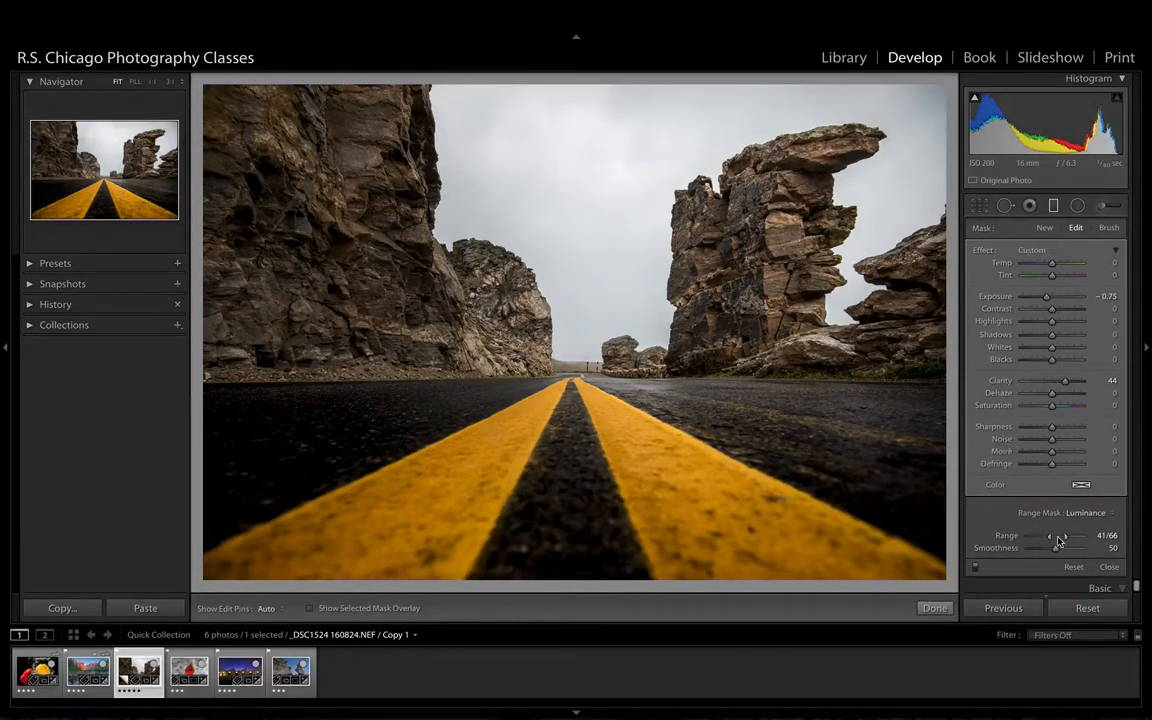
drag(1067, 540, 1027, 540)
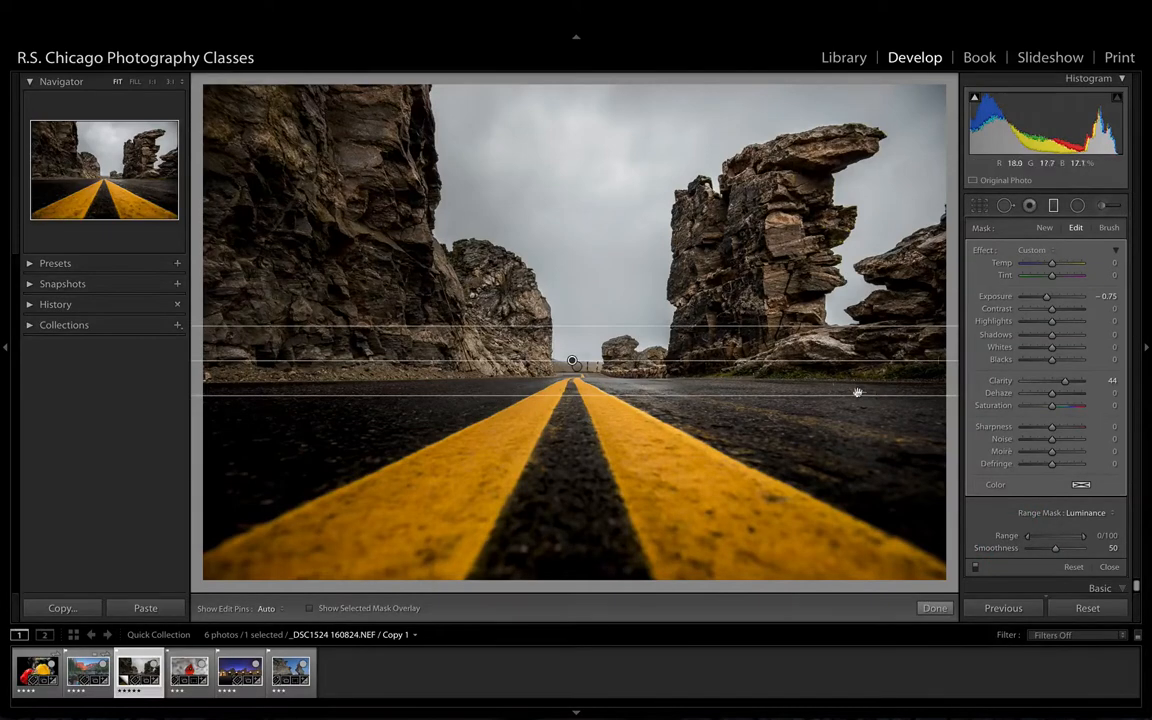
With the mask overlay shown, set the luminance Range to 80/100 to limit the filter mainly to the bright sky.
key(o)
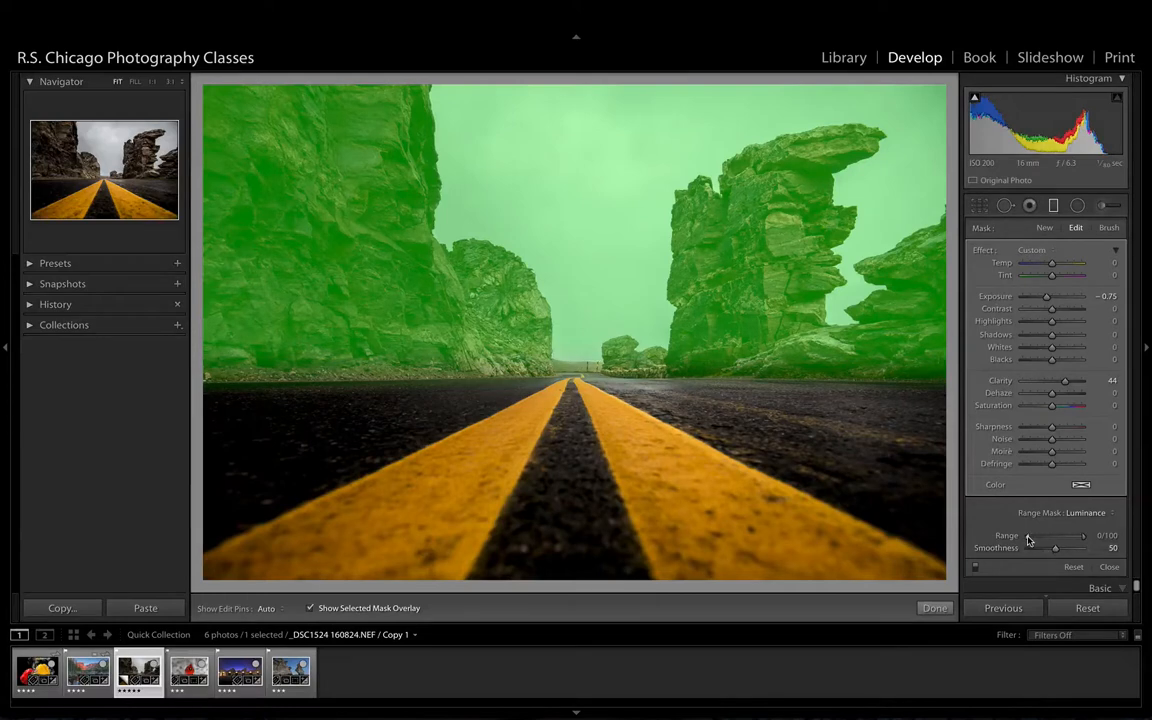
drag(1030, 539, 1038, 538)
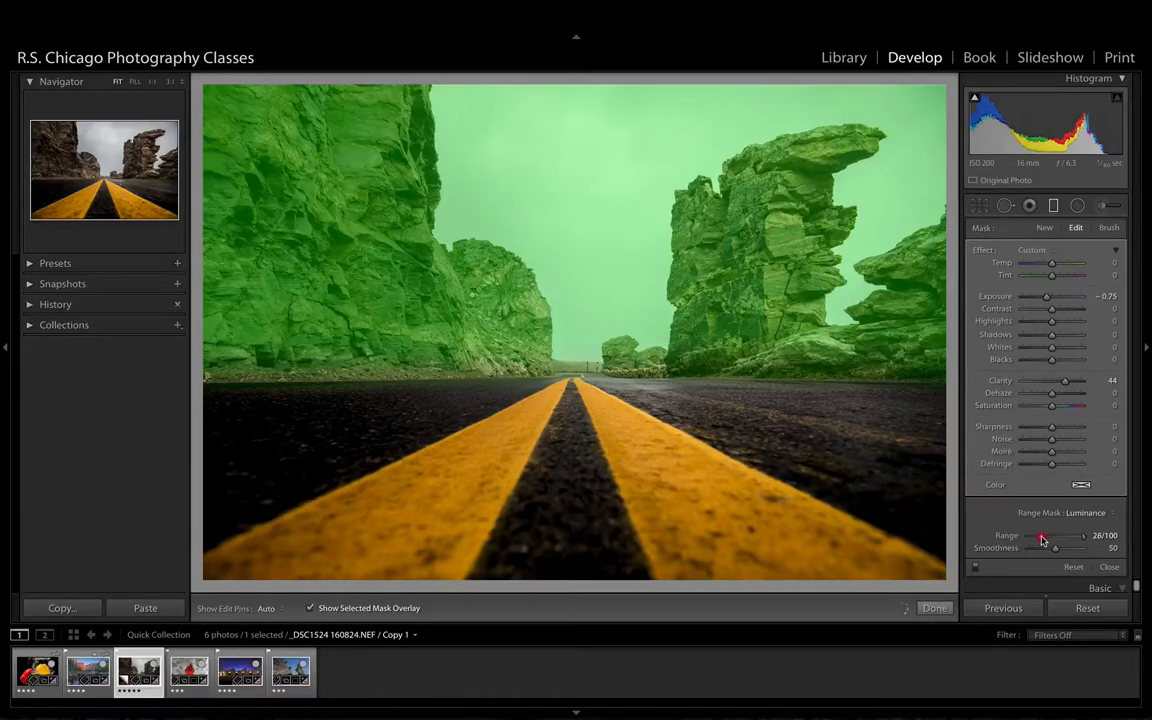
drag(1041, 540, 1061, 540)
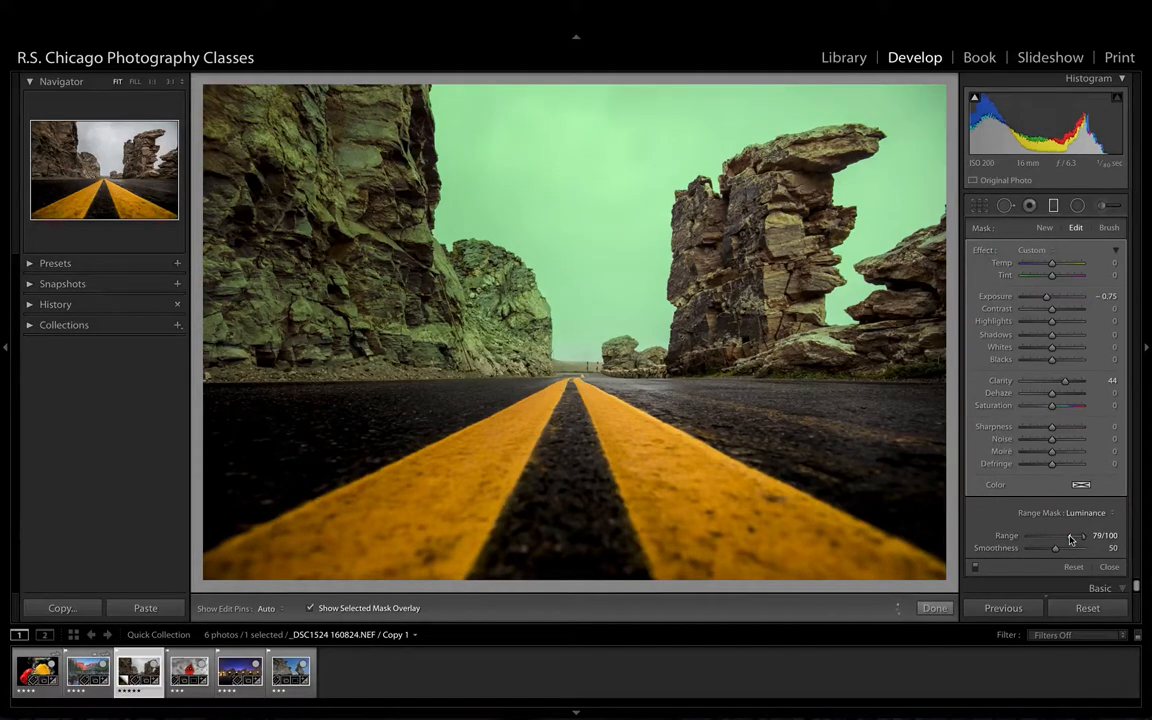
drag(1070, 540, 1066, 540)
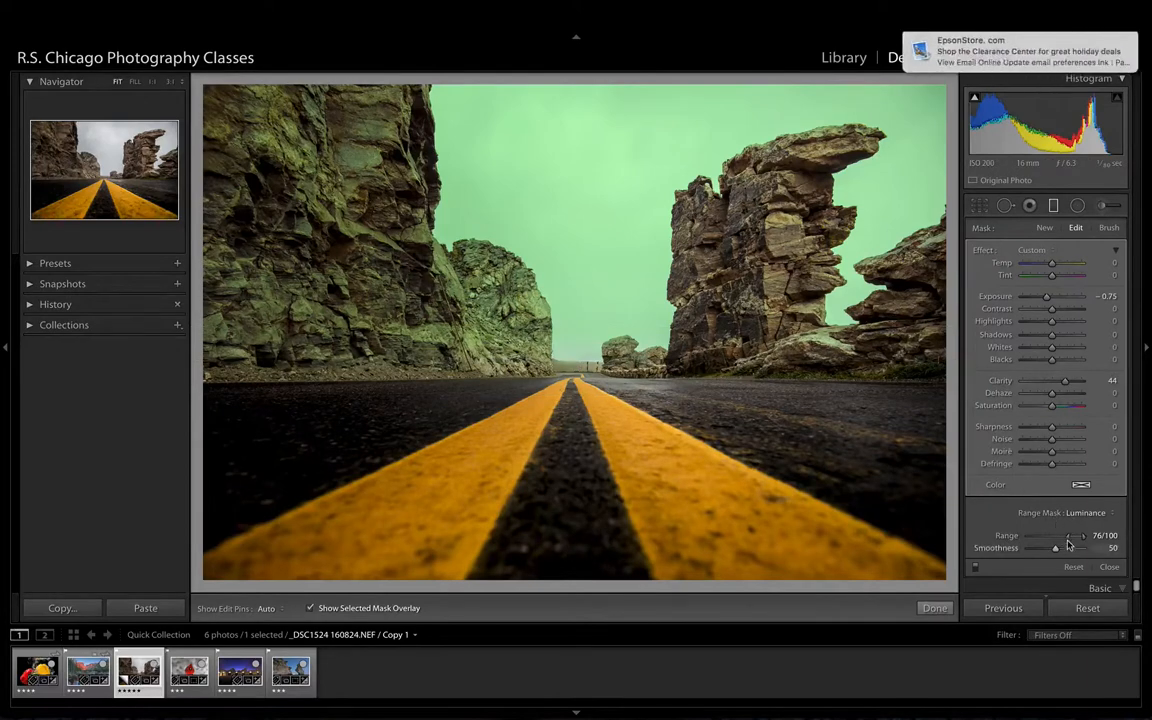
drag(1067, 536, 1067, 536)
drag(1069, 540, 1071, 539)
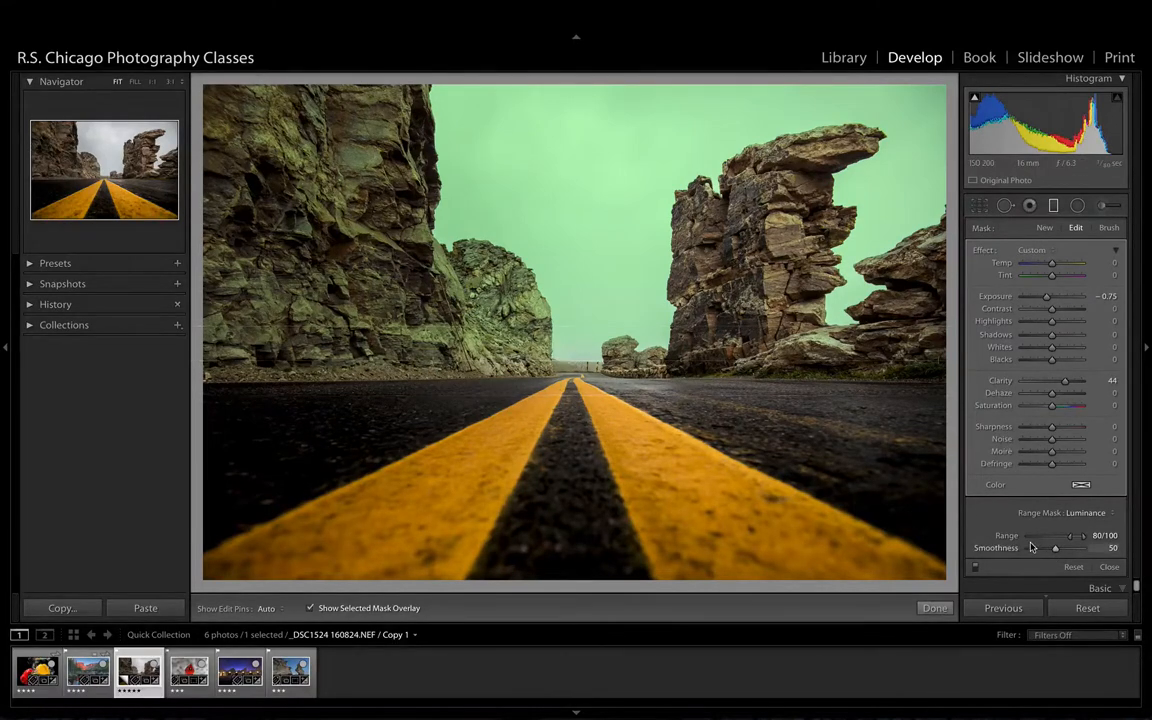
Set the range mask Smoothness to 25 and, with the mask overlay hidden, the filter's Exposure to -1.56.
drag(1055, 551, 1053, 551)
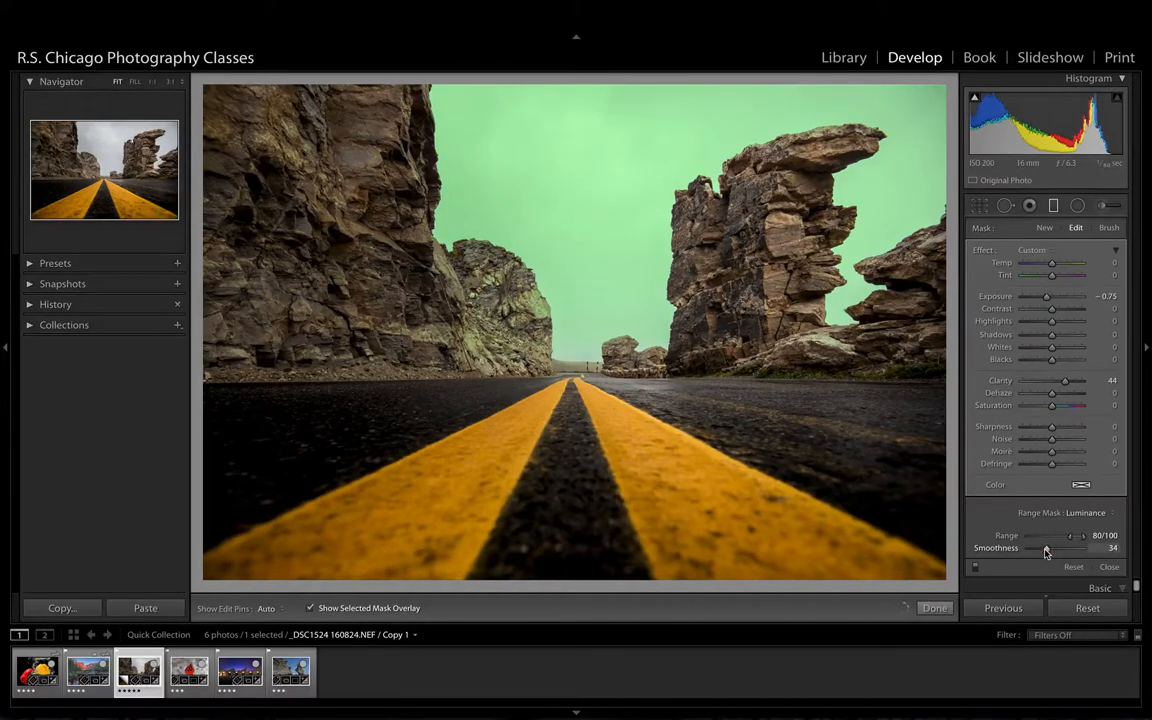
drag(1045, 552, 1043, 552)
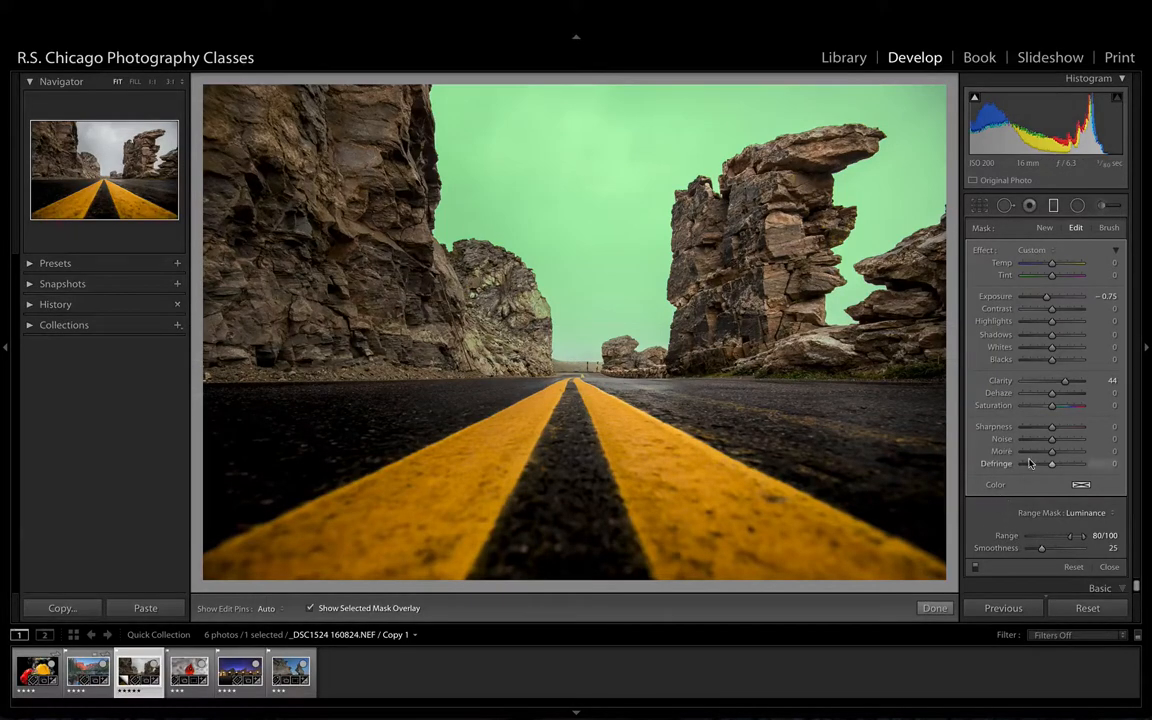
key(o)
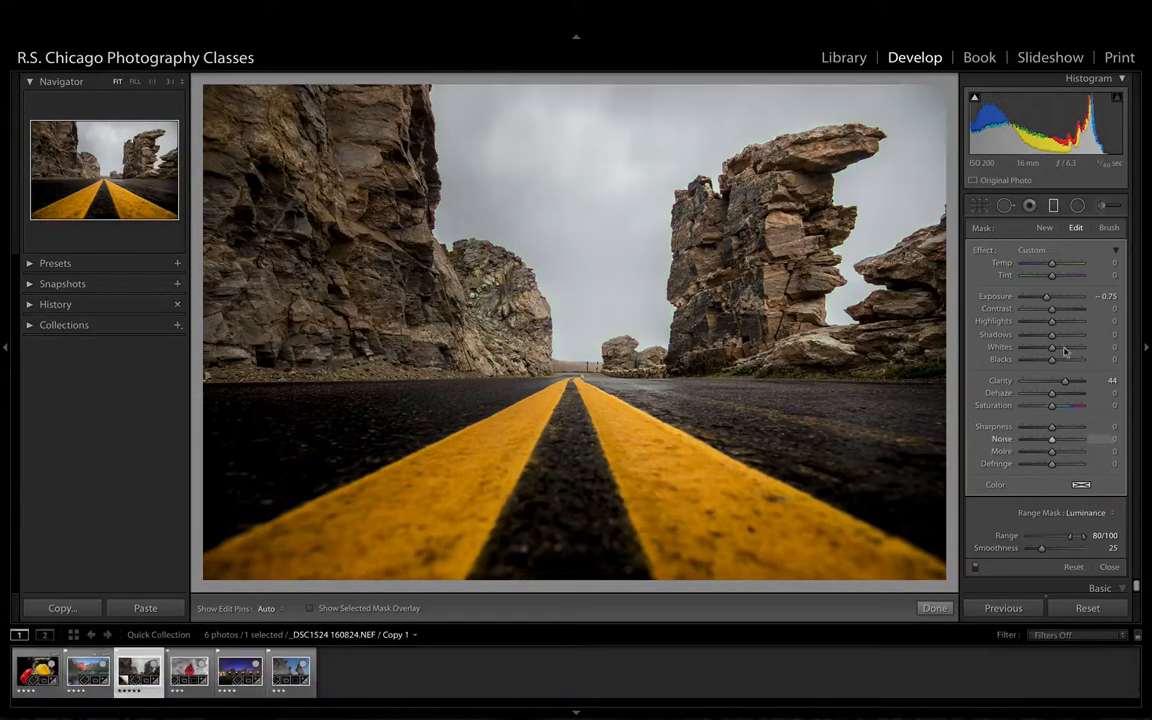
drag(1045, 297, 1040, 298)
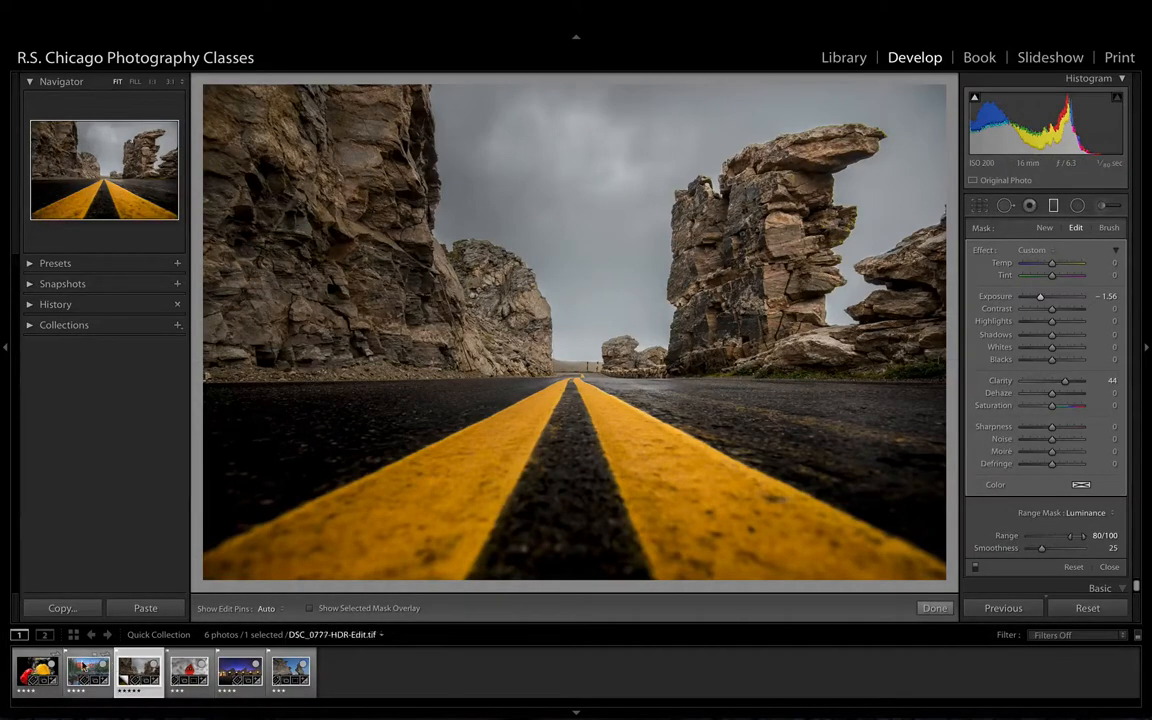
Open the peppers photo DSC_9618-Edit.jpg and draw a large inverted radial filter centred on the red pepper with Exposure -0.08.
click(33, 669)
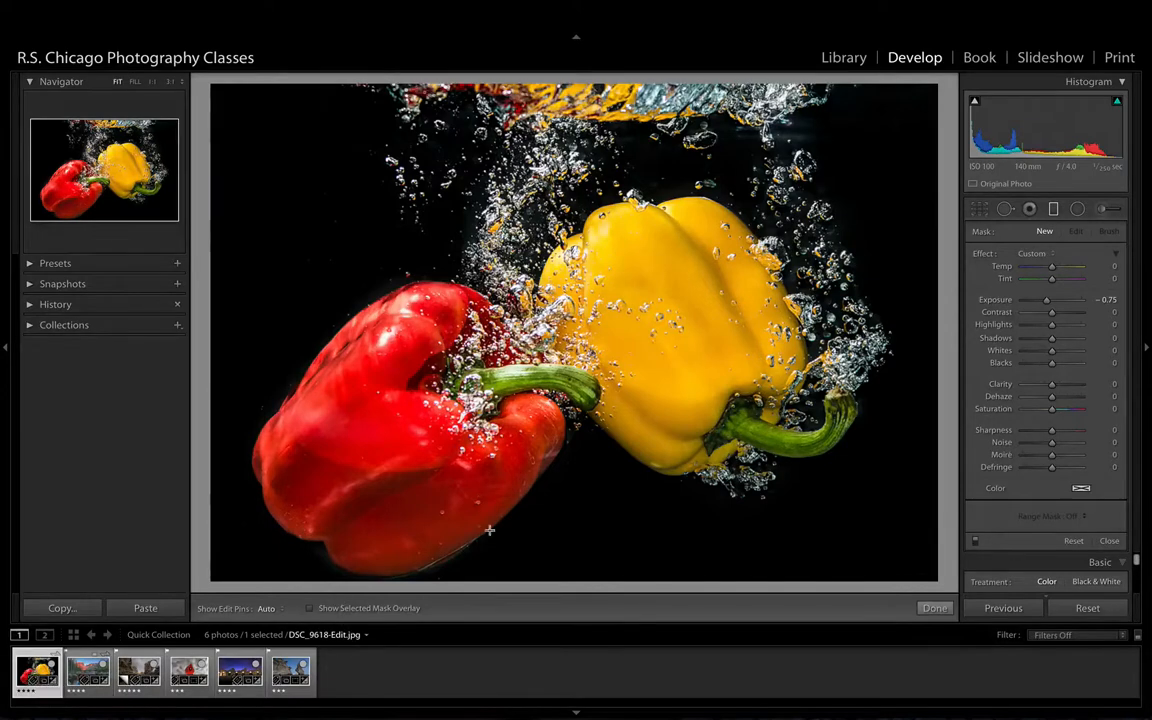
click(1078, 212)
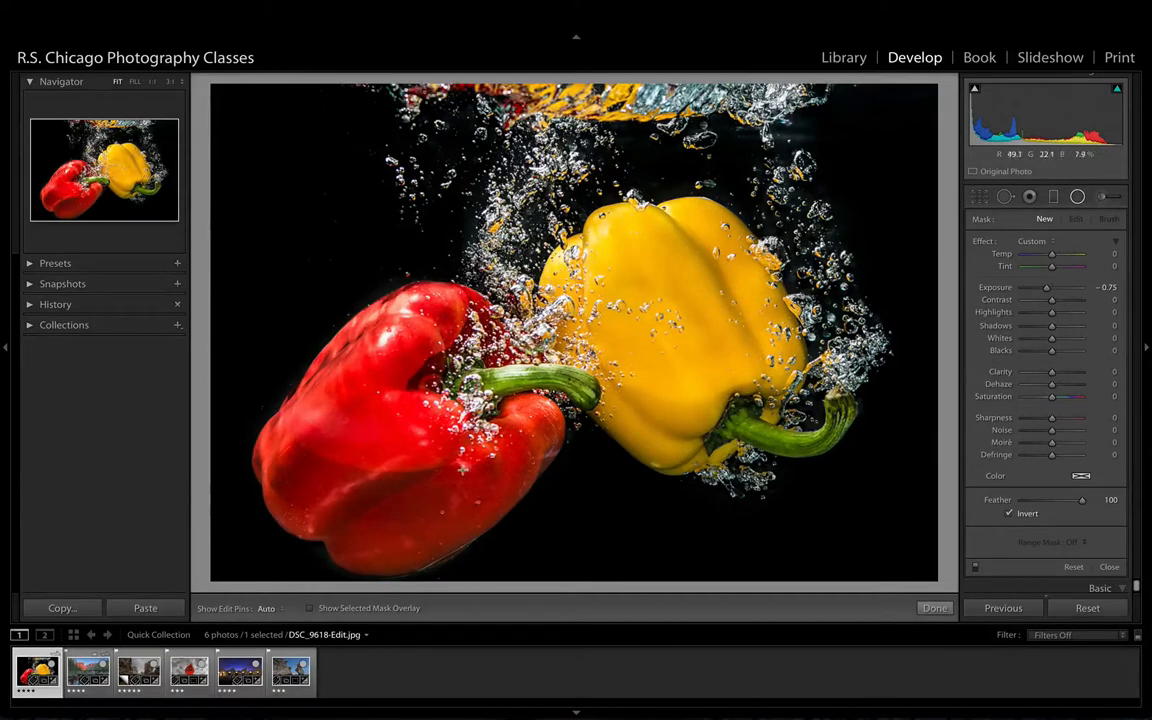
drag(241, 243, 562, 497)
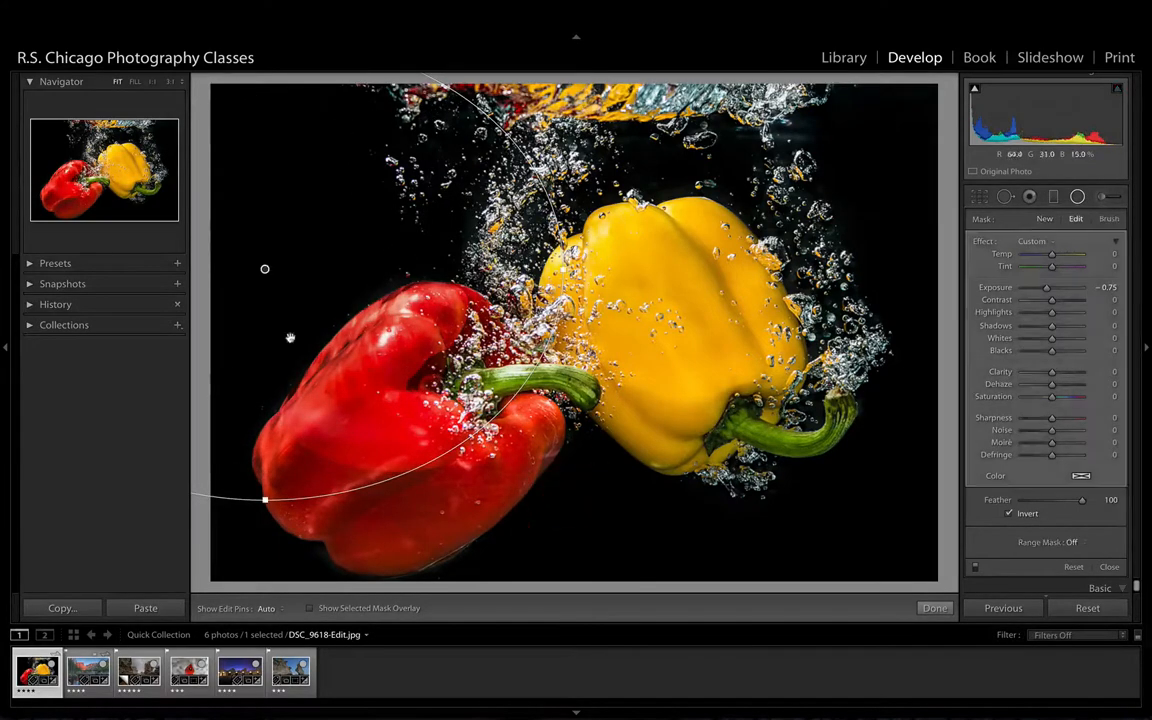
drag(237, 241, 415, 393)
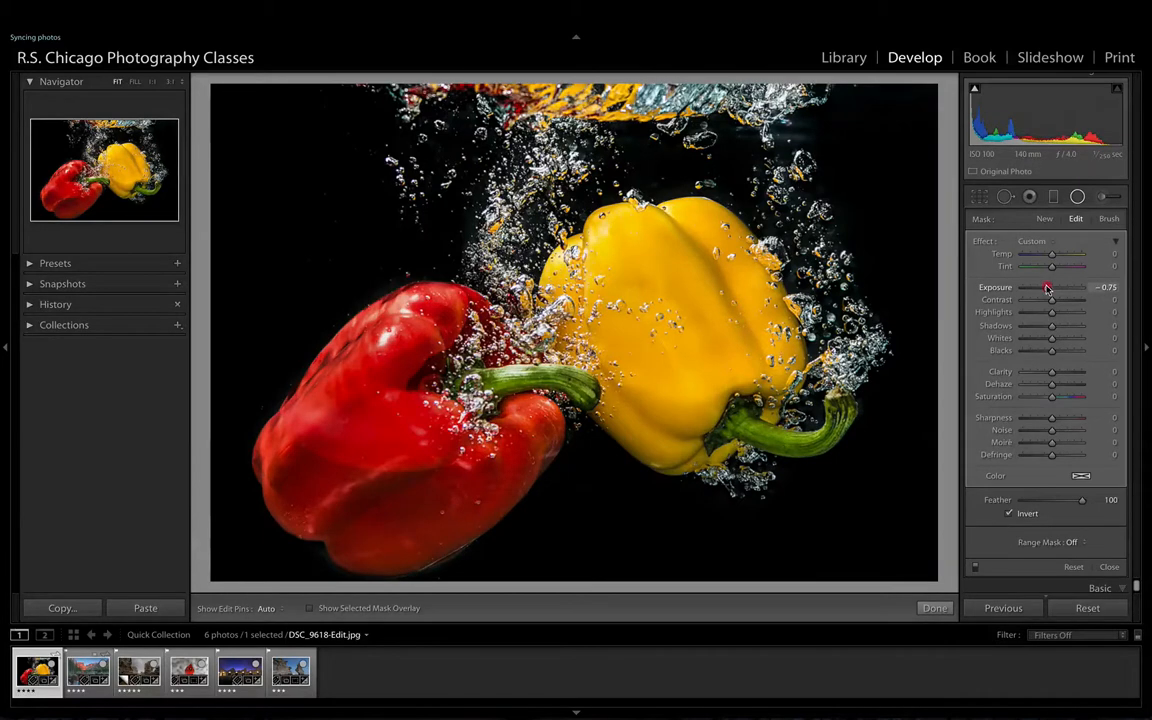
mouse_move(1047, 288)
mouse_down()
mouse_move(1027, 296)
mouse_move(1058, 297)
mouse_move(1024, 298)
mouse_move(1060, 300)
mouse_move(1049, 290)
mouse_up()
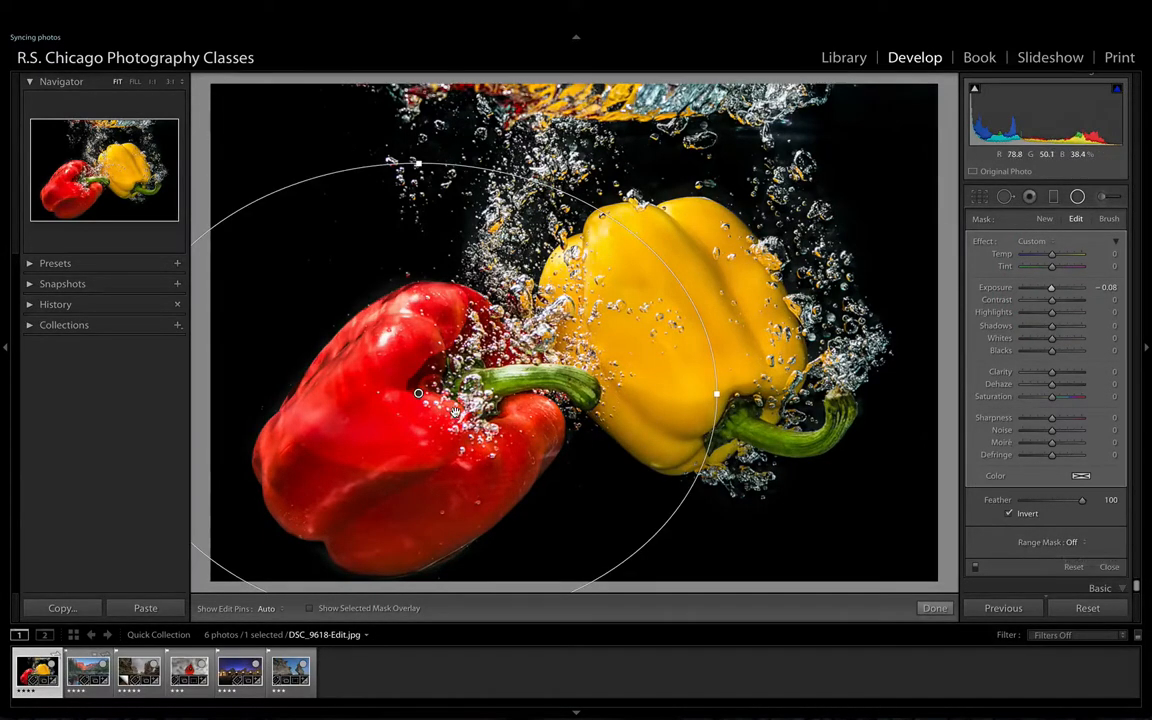
Limit the radial filter with a Color range mask sampled from the red pepper and, with the overlay hidden, set Exposure to -1.17.
key(o)
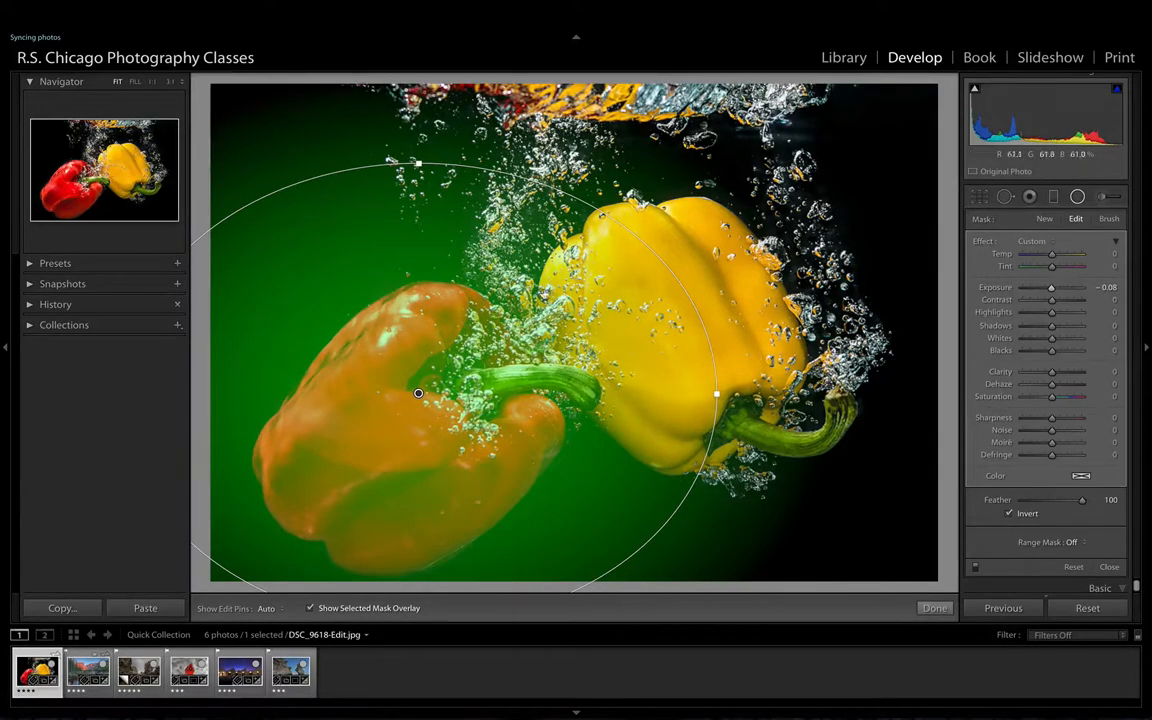
click(1080, 542)
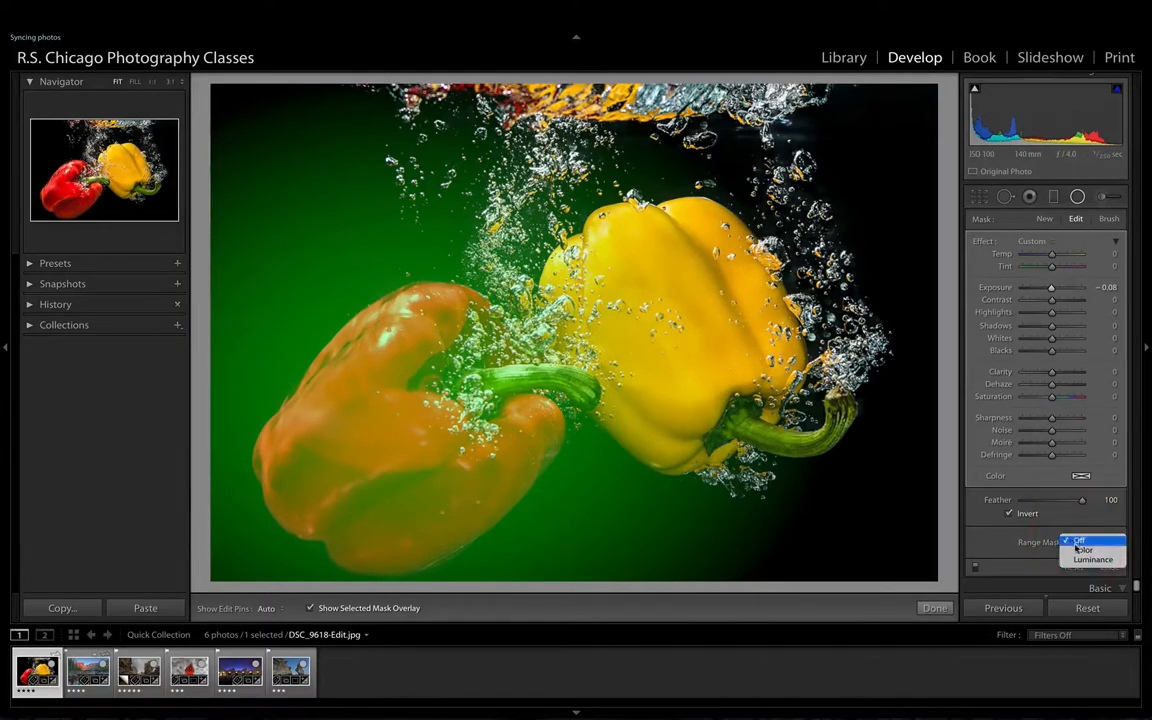
click(1082, 551)
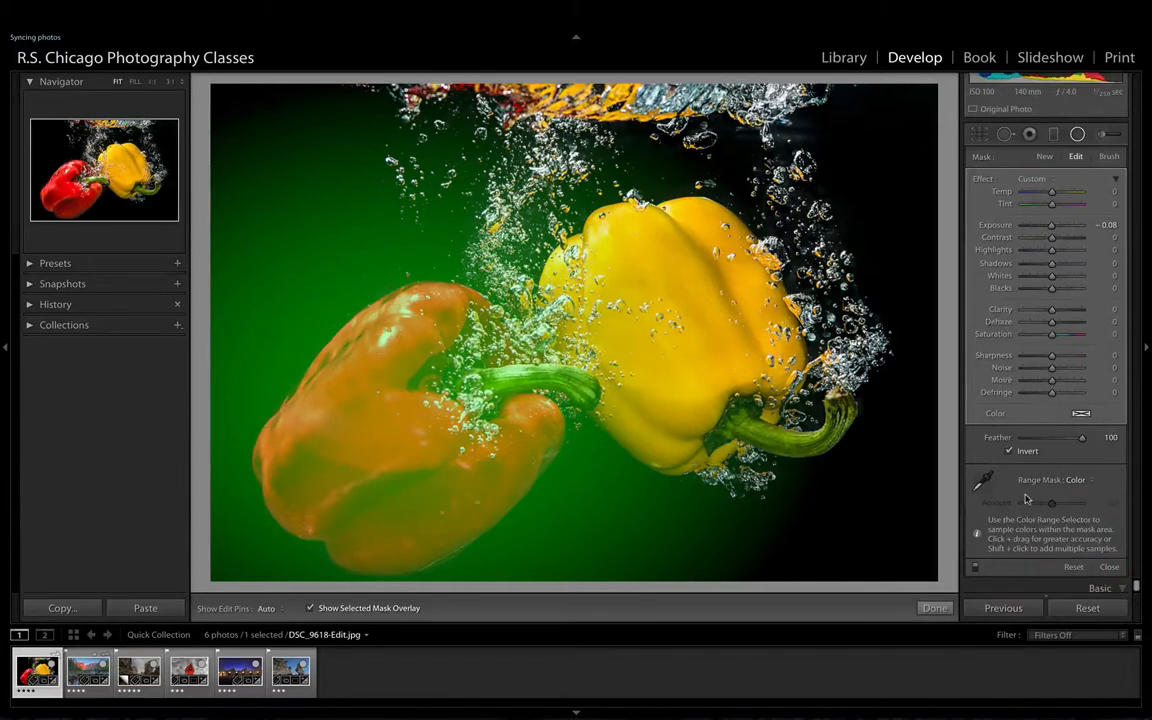
click(985, 483)
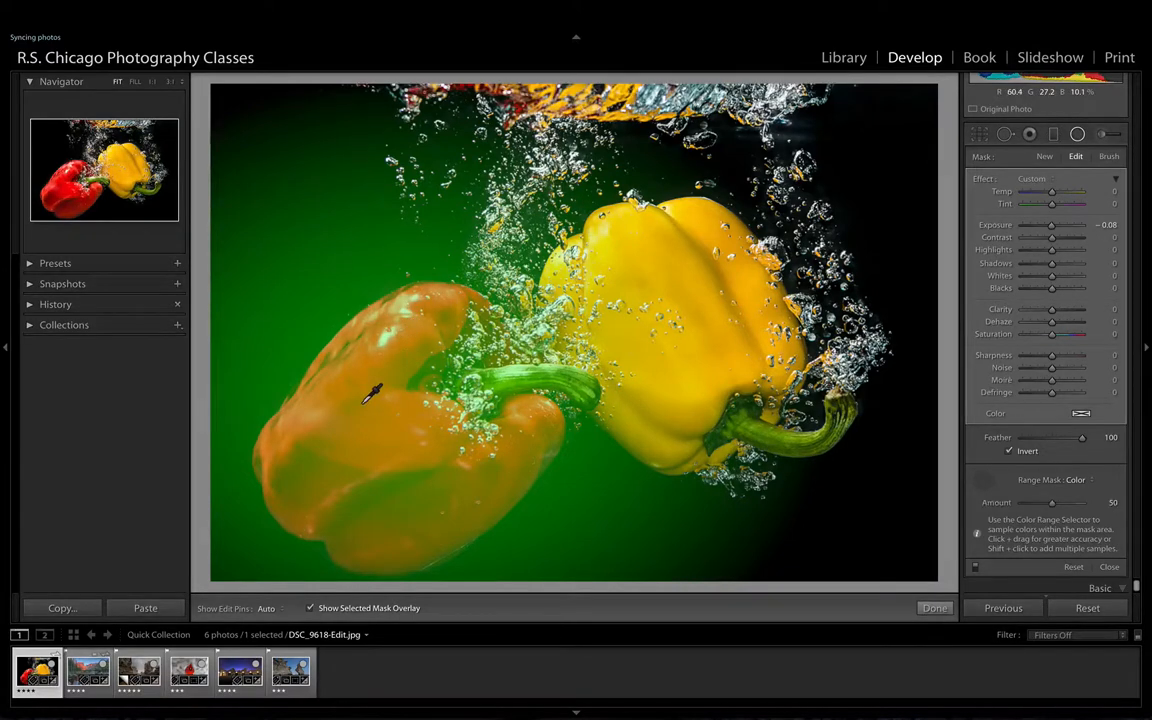
click(372, 393)
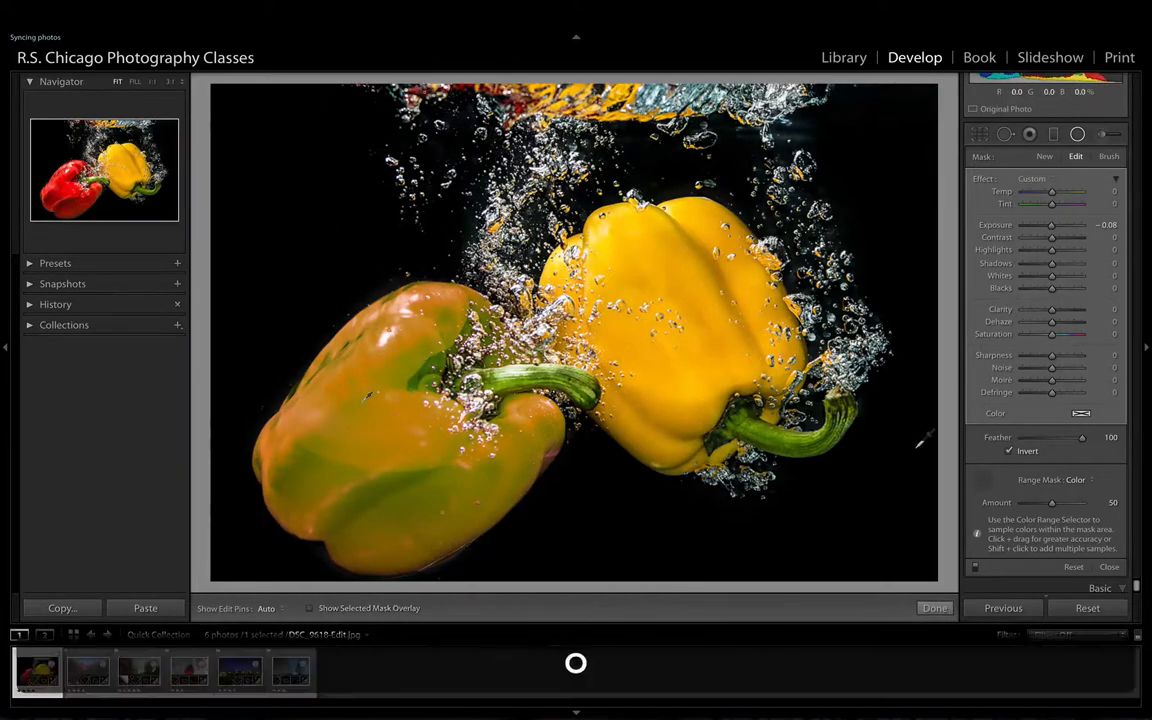
key(o)
mouse_move(1051, 229)
mouse_down()
mouse_move(1033, 229)
mouse_move(1043, 228)
mouse_up()
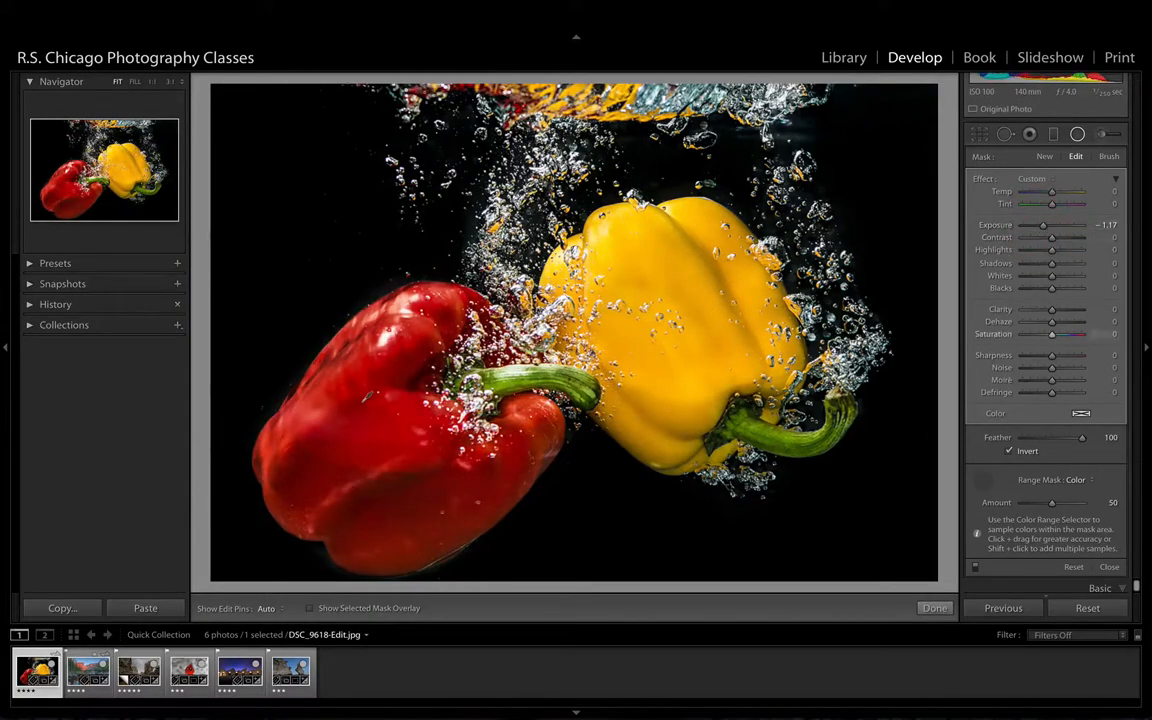